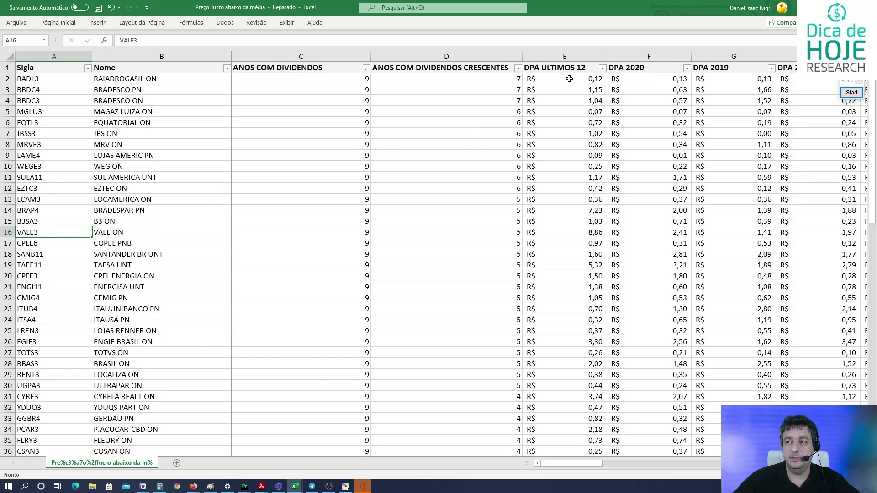
Step: Narrow the Nome and ANOS COM DIVIDENDOS columns together to the same smaller width
{"action": "left_click_drag", "start_coordinate": [249, 56], "coordinate": [200, 56]}
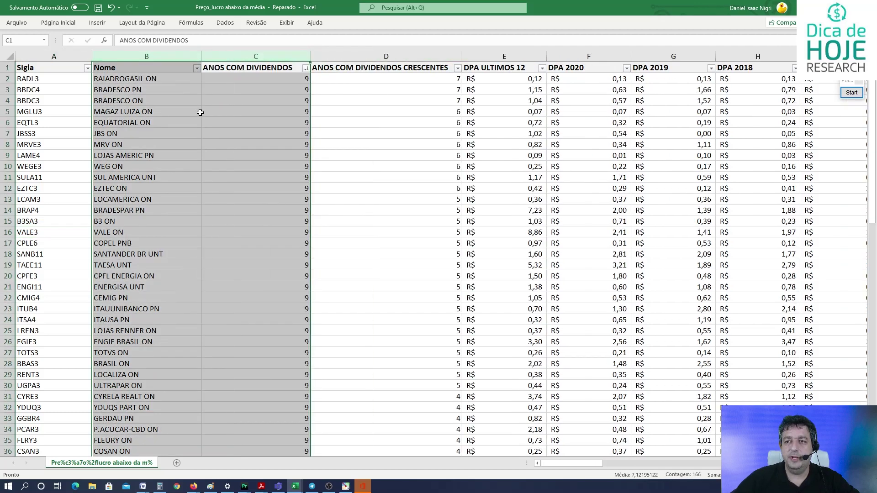
{"action": "left_click", "coordinate": [241, 114]}
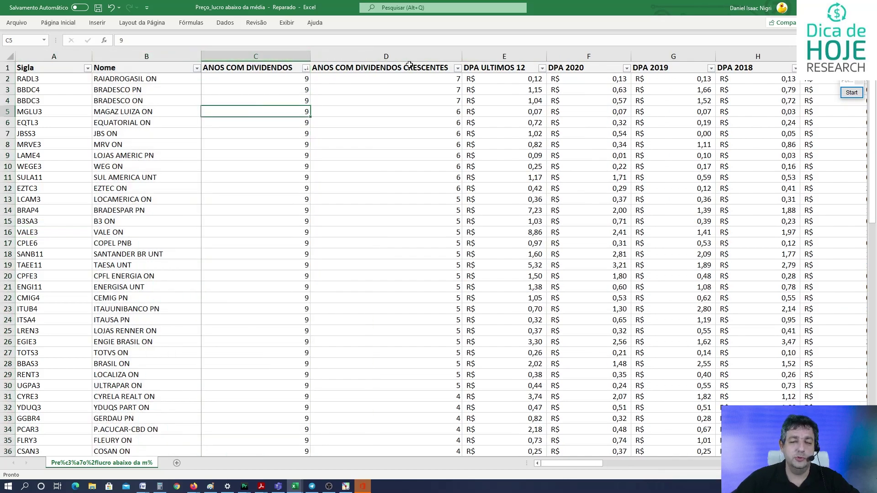
Step: Examine the DPA ULTIMOS 12 and DPA 2020 values and the ANOS COM DIVIDENDOS and ANOS COM DIVIDENDOS CRESCENTES columns
{"action": "left_click", "coordinate": [517, 82]}
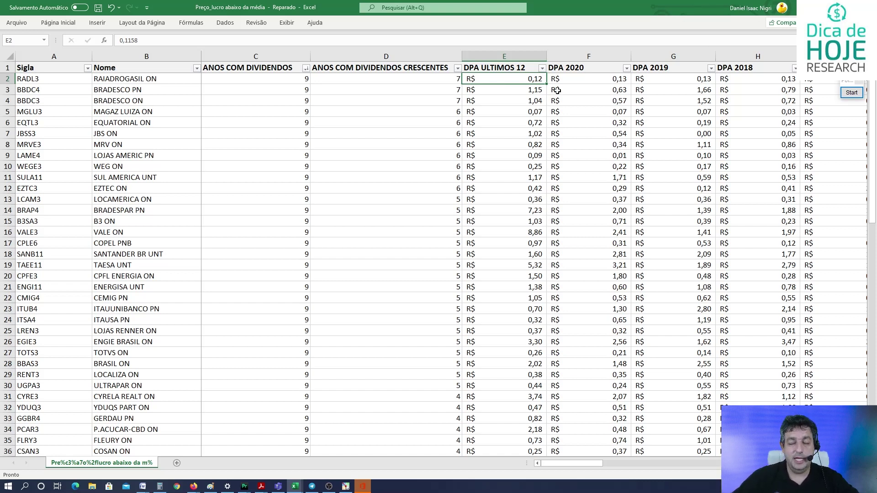
{"action": "left_click", "coordinate": [567, 76]}
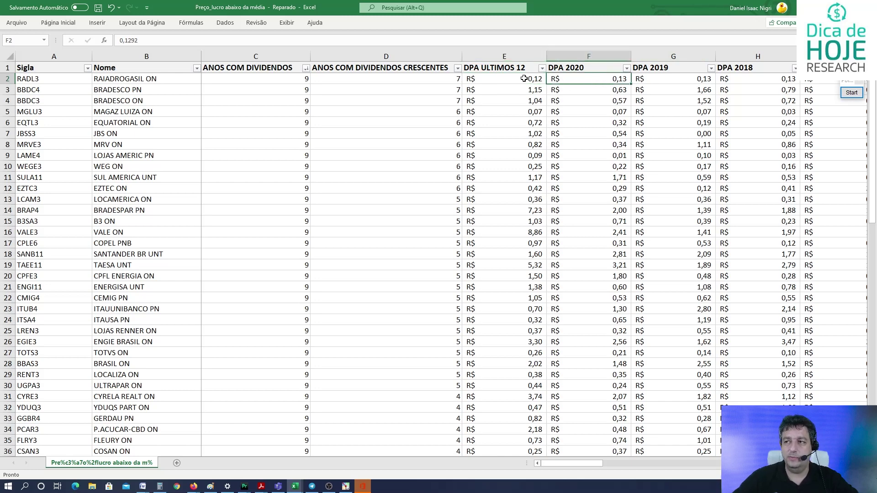
{"action": "left_click", "coordinate": [588, 56]}
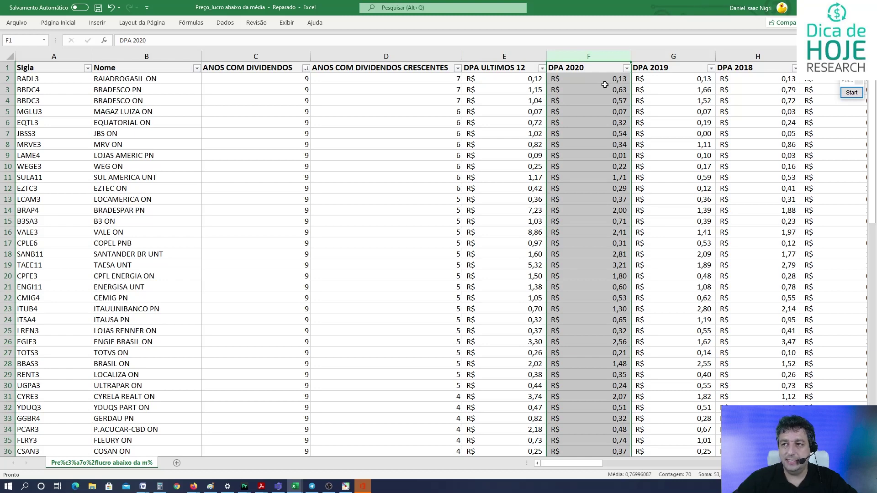
{"action": "left_click", "coordinate": [269, 55]}
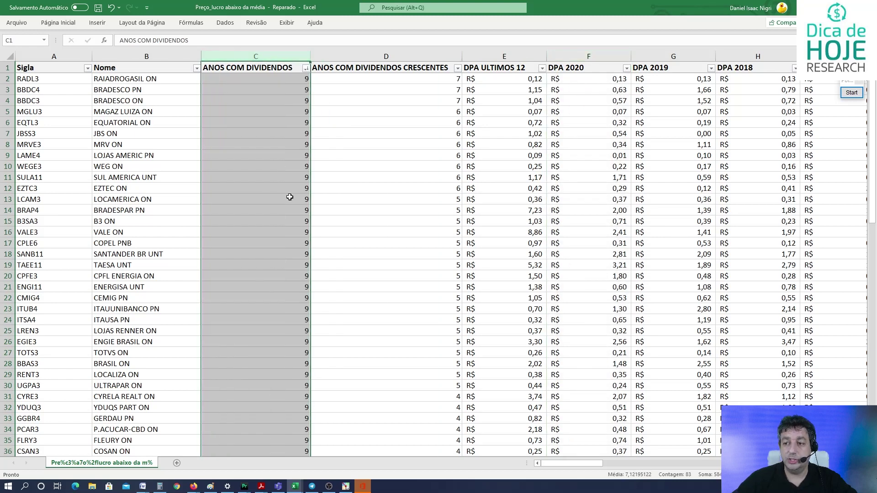
{"action": "left_click", "coordinate": [437, 52]}
Step: Go to the end of the list and check the dividend years of Americanas (AMER3)
{"action": "scroll", "coordinate": [221, 139], "scroll_direction": "down", "scroll_amount": 10}
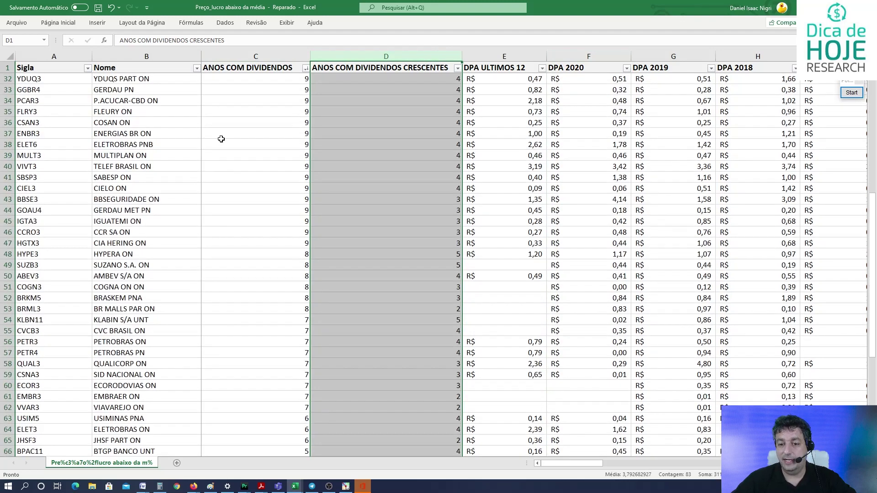
{"action": "scroll", "coordinate": [221, 139], "scroll_direction": "down", "scroll_amount": 6}
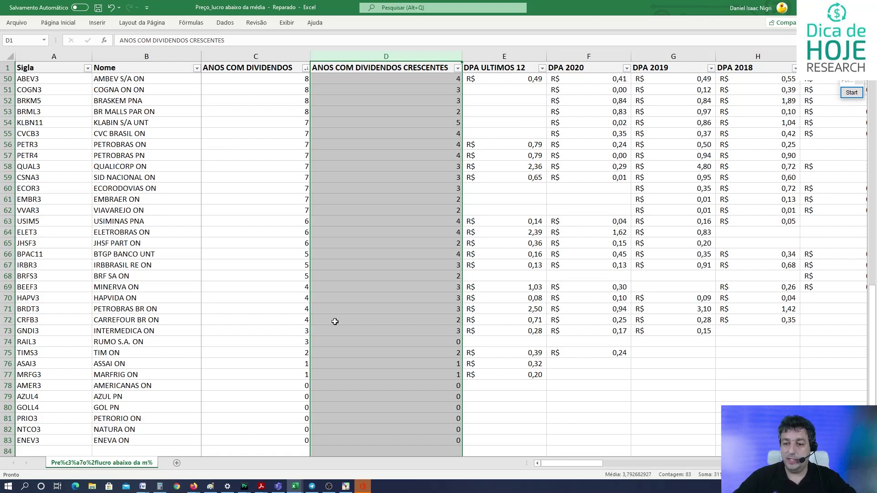
{"action": "left_click", "coordinate": [223, 381]}
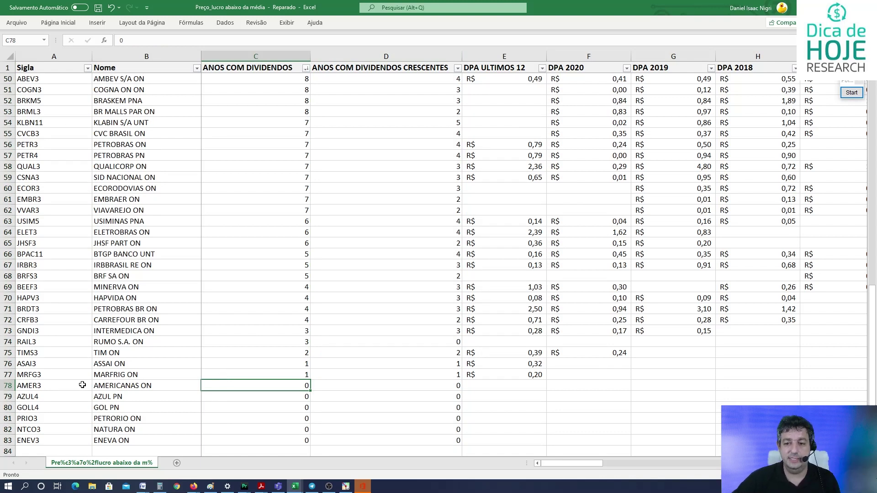
{"action": "left_click", "coordinate": [41, 385]}
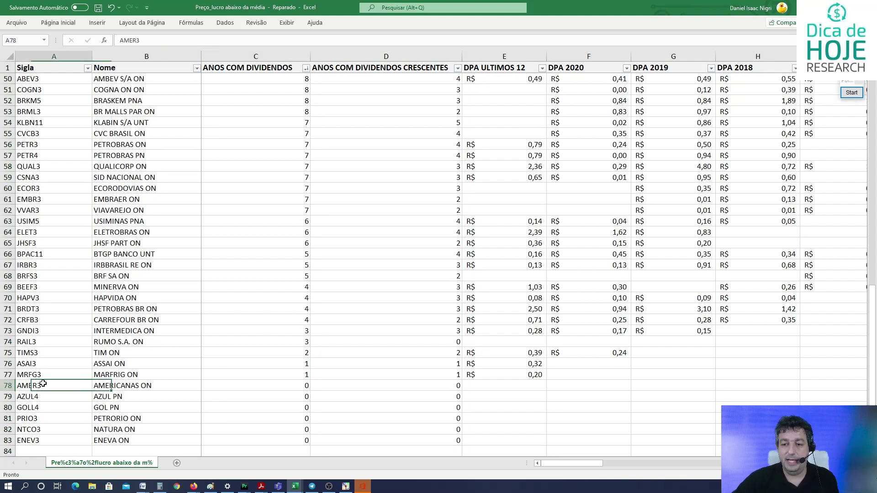
{"action": "left_click", "coordinate": [95, 386]}
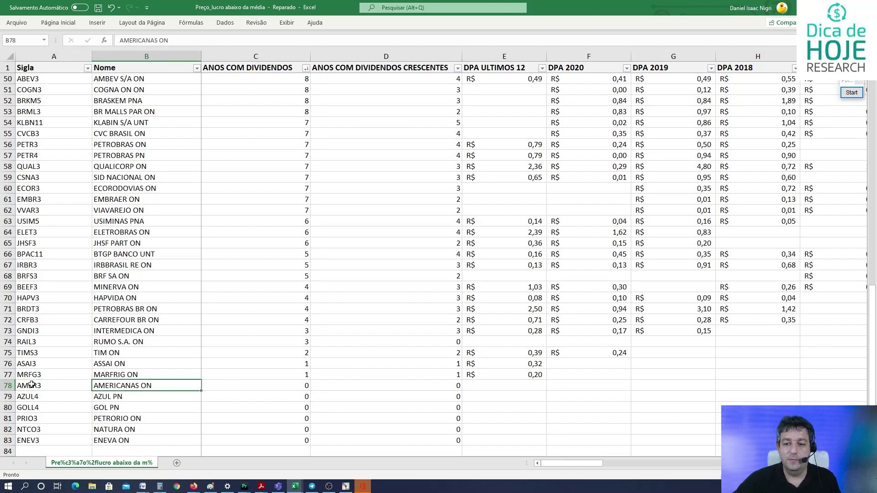
{"action": "left_click", "coordinate": [30, 385]}
{"action": "left_click", "coordinate": [130, 386]}
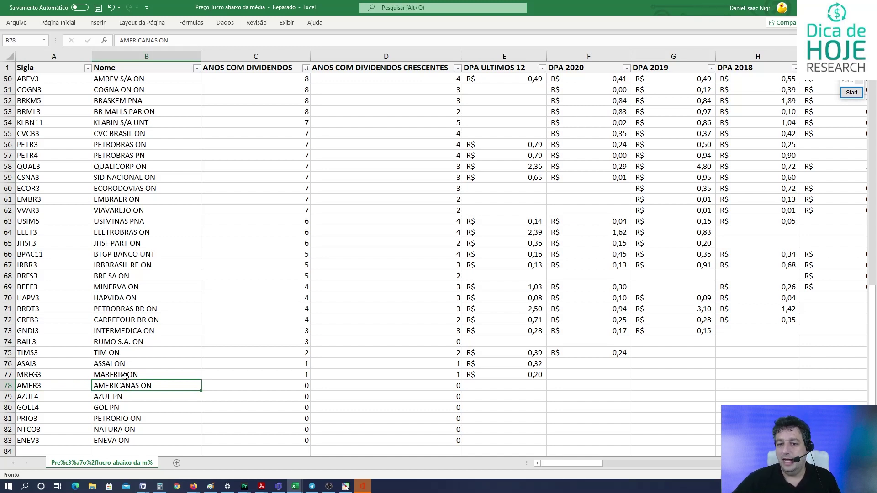
Step: Review the companies with the fewest dividend years one by one, including TIMS3, ASAI3, NTCO3, PRIO3, GOLL4, AZUL4 and MRFG3
{"action": "left_click", "coordinate": [40, 356]}
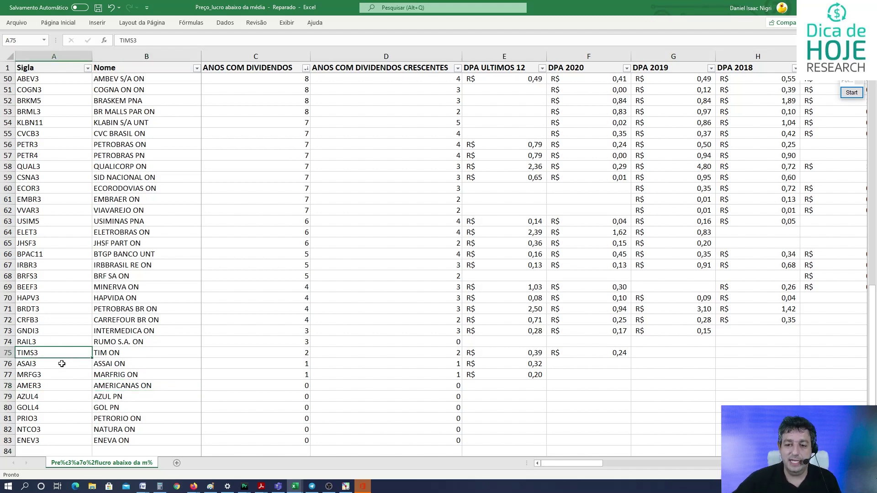
{"action": "left_click_drag", "start_coordinate": [59, 364], "coordinate": [110, 363]}
{"action": "left_click_drag", "start_coordinate": [45, 429], "coordinate": [102, 425]}
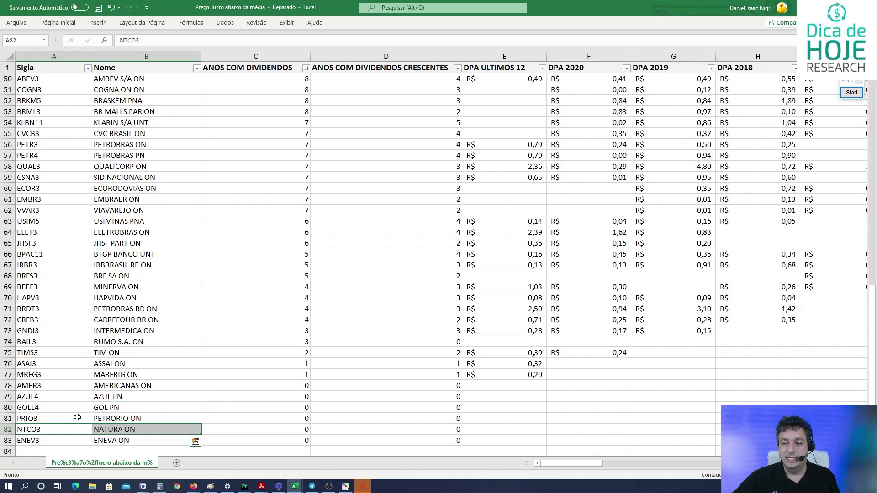
{"action": "left_click_drag", "start_coordinate": [21, 436], "coordinate": [98, 419]}
{"action": "left_click", "coordinate": [58, 419]}
{"action": "left_click", "coordinate": [57, 408]}
{"action": "left_click_drag", "start_coordinate": [57, 397], "coordinate": [101, 397]}
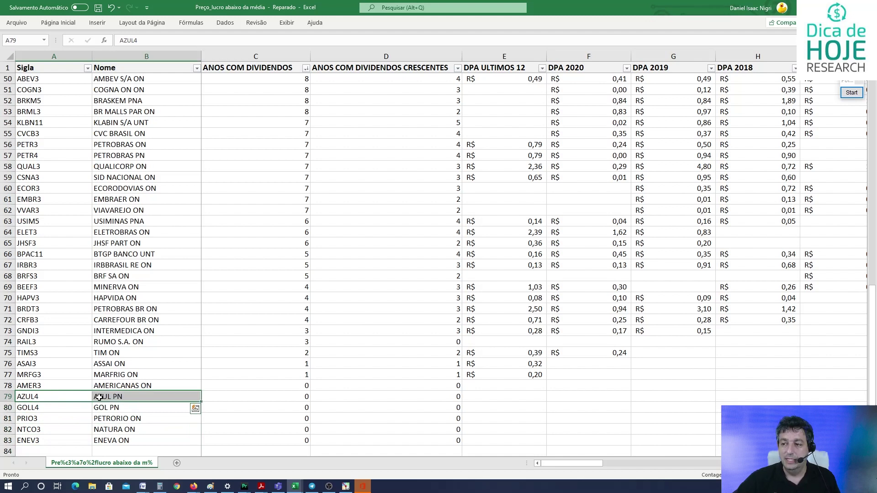
{"action": "left_click", "coordinate": [51, 385]}
{"action": "left_click_drag", "start_coordinate": [51, 375], "coordinate": [94, 375]}
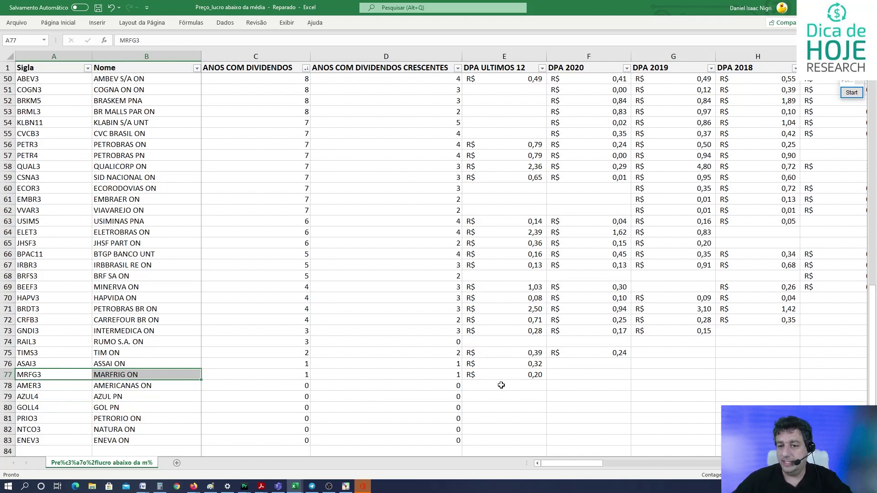
Step: Compare the start of the list with the low-dividend companies at its end, highlighting ENEV3, GOLL4, PRIO3, MRFG3 and BEEF3
{"action": "scroll", "coordinate": [501, 384], "scroll_direction": "up", "scroll_amount": 16}
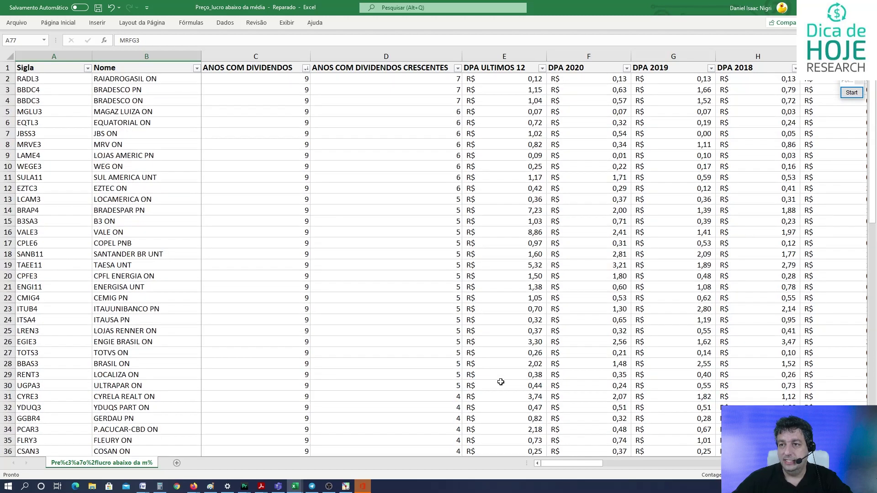
{"action": "scroll", "coordinate": [501, 382], "scroll_direction": "down", "scroll_amount": 17}
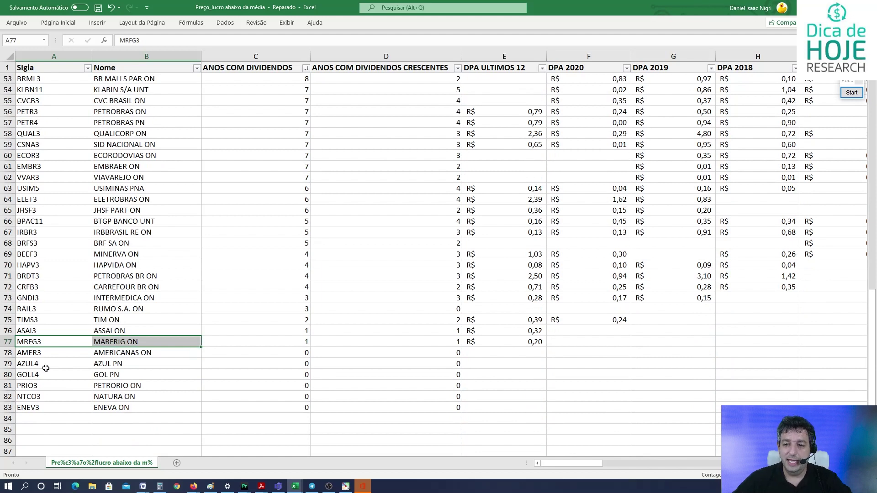
{"action": "left_click", "coordinate": [35, 408]}
{"action": "left_click_drag", "start_coordinate": [50, 377], "coordinate": [119, 389]}
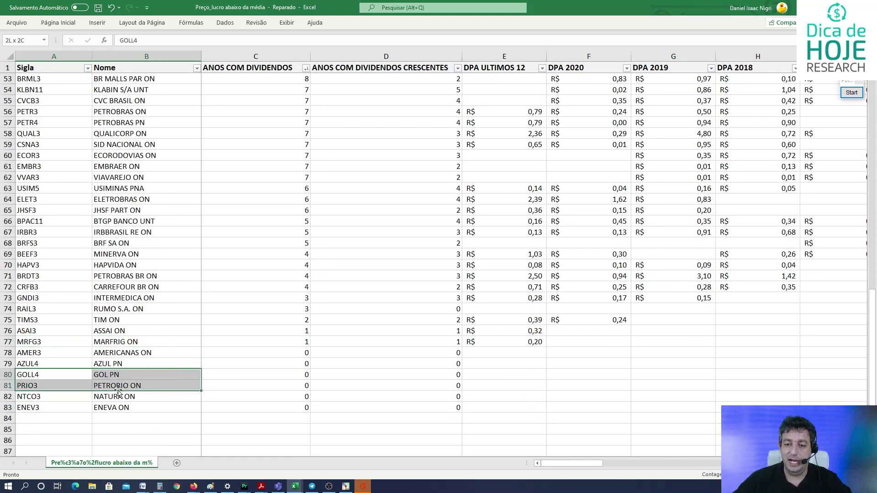
{"action": "left_click_drag", "start_coordinate": [77, 343], "coordinate": [133, 343]}
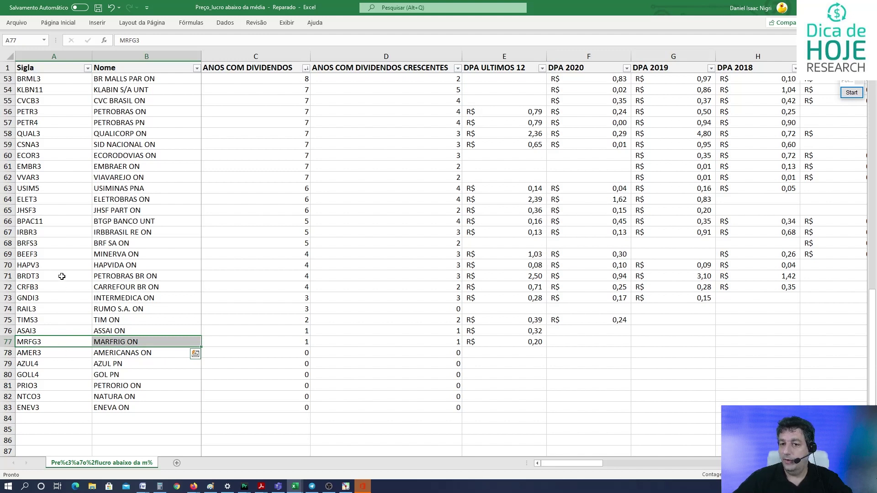
{"action": "left_click_drag", "start_coordinate": [45, 250], "coordinate": [106, 255]}
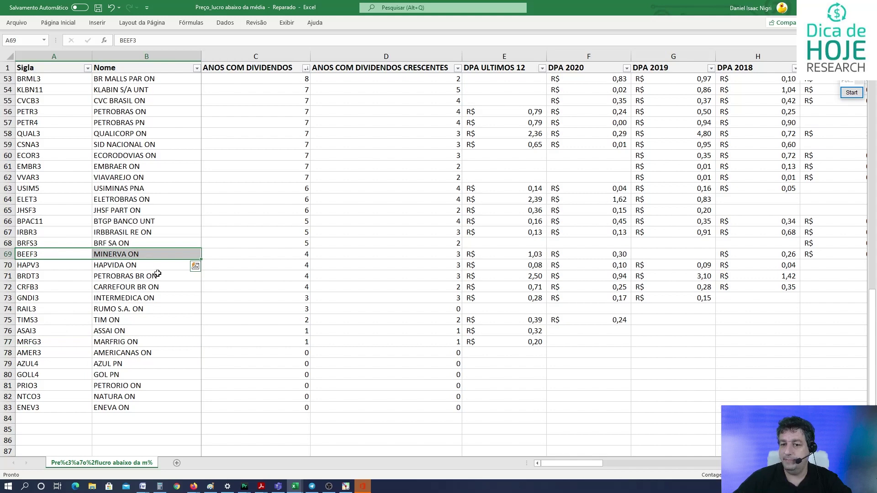
Step: Review the companies with the most years of growing dividends at the start of the list, from RADL3 to EZTC3
{"action": "scroll", "coordinate": [230, 317], "scroll_direction": "up", "scroll_amount": 17}
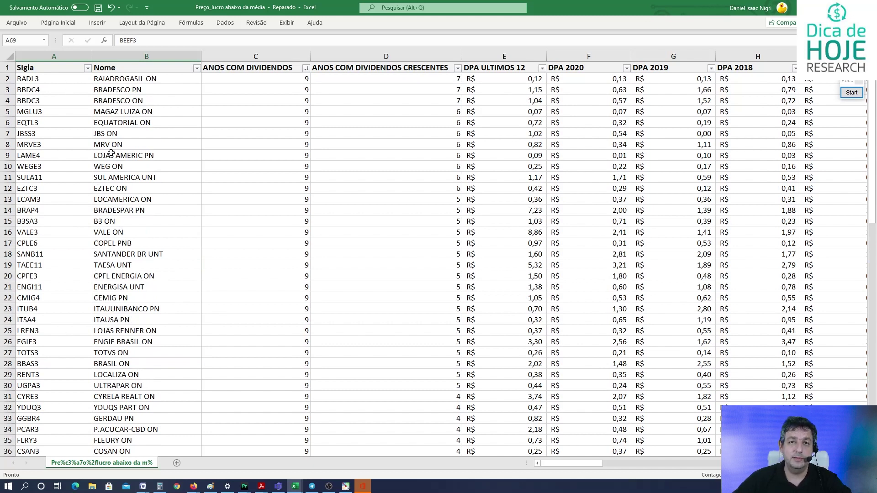
{"action": "left_click_drag", "start_coordinate": [50, 90], "coordinate": [125, 101]}
{"action": "left_click_drag", "start_coordinate": [69, 77], "coordinate": [136, 84]}
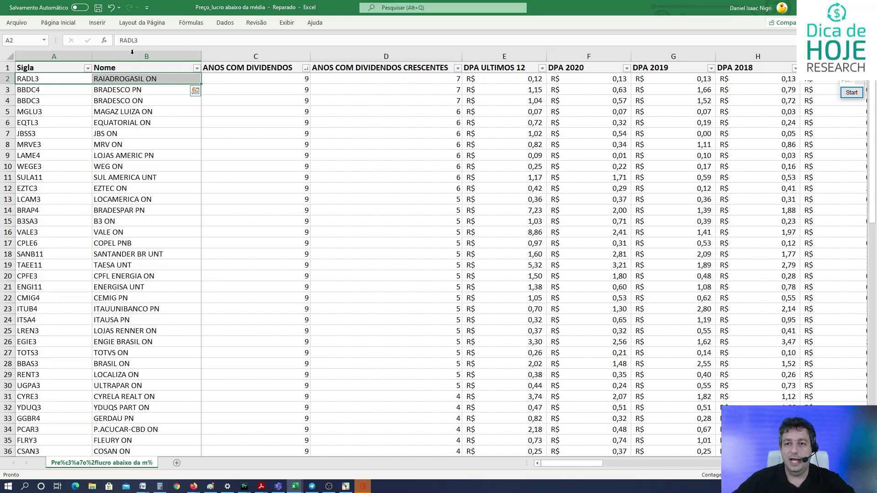
{"action": "left_click_drag", "start_coordinate": [50, 109], "coordinate": [101, 109]}
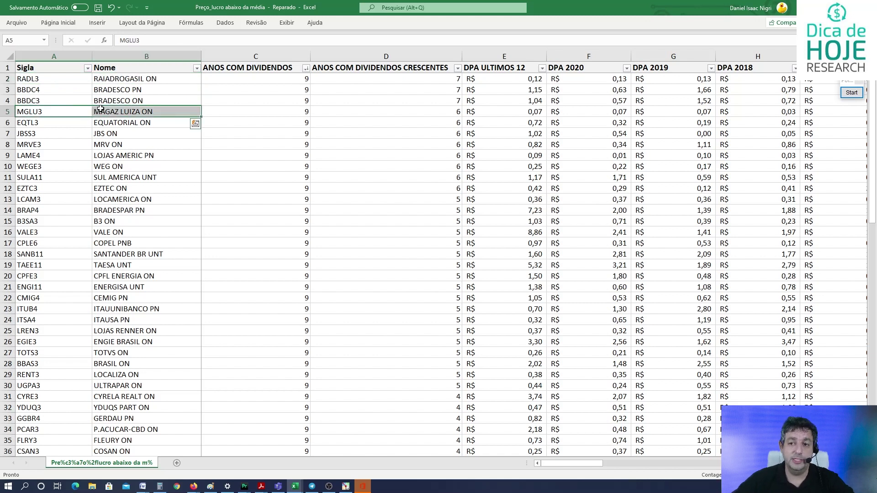
{"action": "left_click_drag", "start_coordinate": [47, 136], "coordinate": [138, 130]}
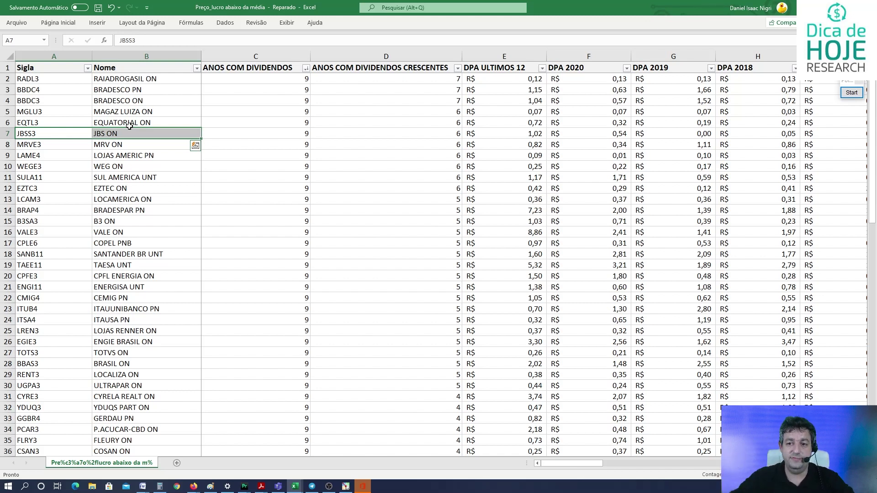
{"action": "left_click_drag", "start_coordinate": [34, 145], "coordinate": [125, 145]}
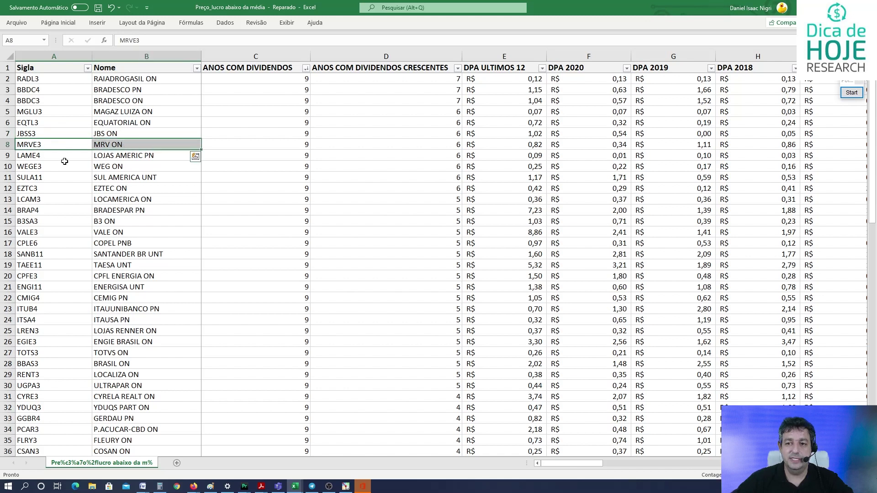
{"action": "left_click_drag", "start_coordinate": [63, 157], "coordinate": [117, 156]}
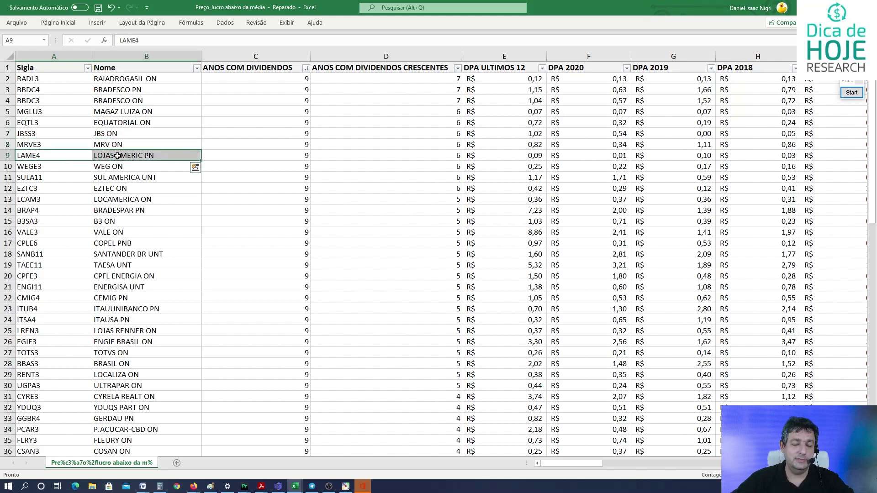
{"action": "left_click_drag", "start_coordinate": [53, 166], "coordinate": [91, 188]}
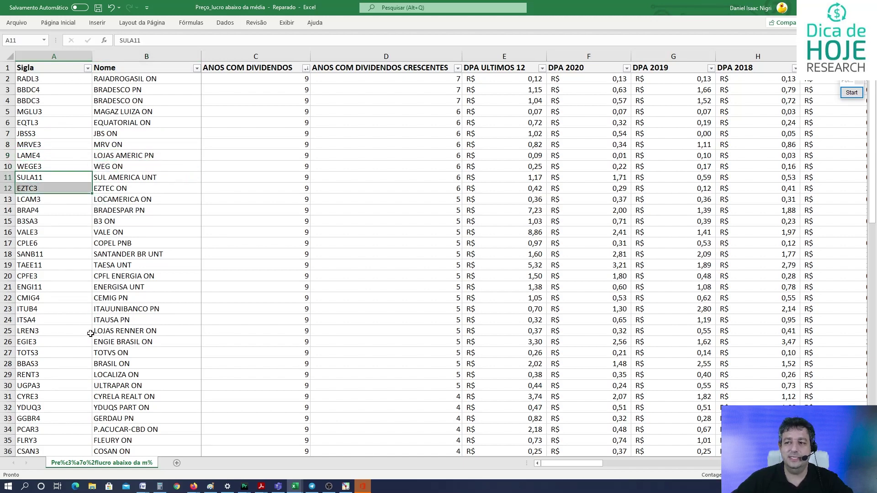
Step: Highlight all the rows of companies with 9 years of dividends, from HGTX3 in row 47 up to RADL3, and clear the selection
{"action": "left_click", "coordinate": [251, 201]}
{"action": "left_click", "coordinate": [258, 324]}
{"action": "left_click_drag", "start_coordinate": [258, 324], "coordinate": [292, 79]}
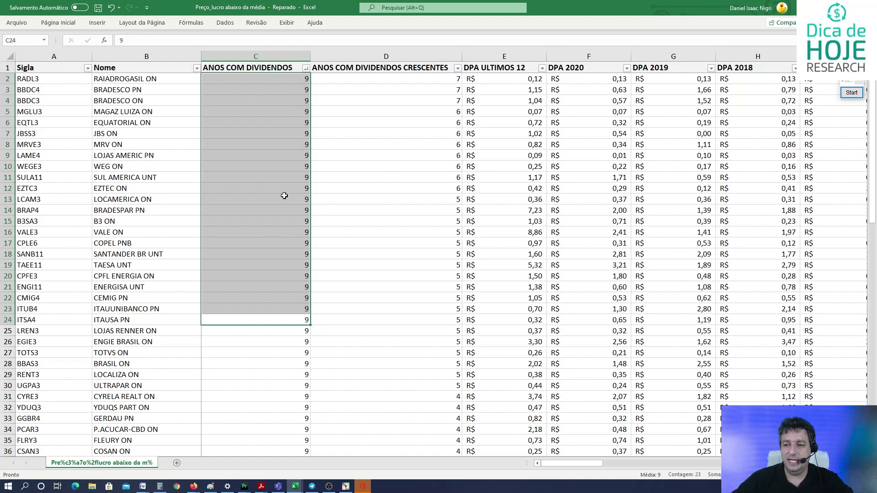
{"action": "scroll", "coordinate": [285, 195], "scroll_direction": "down", "scroll_amount": 4}
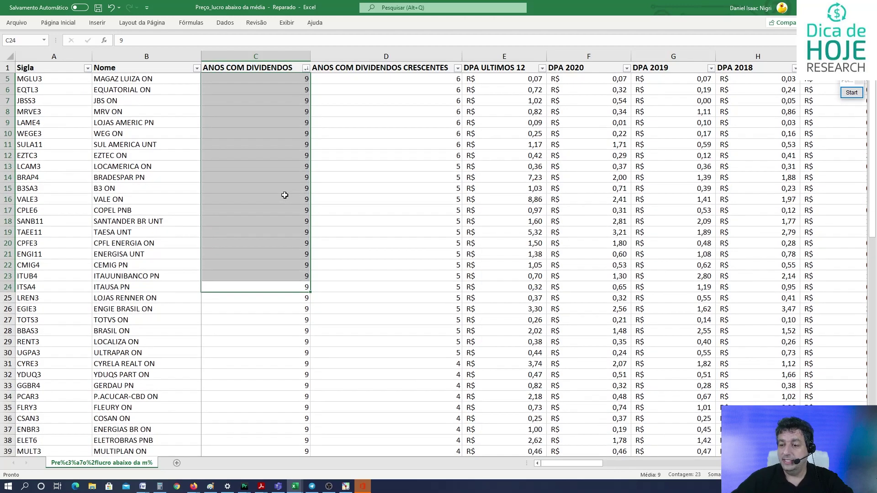
{"action": "scroll", "coordinate": [284, 195], "scroll_direction": "down", "scroll_amount": 2}
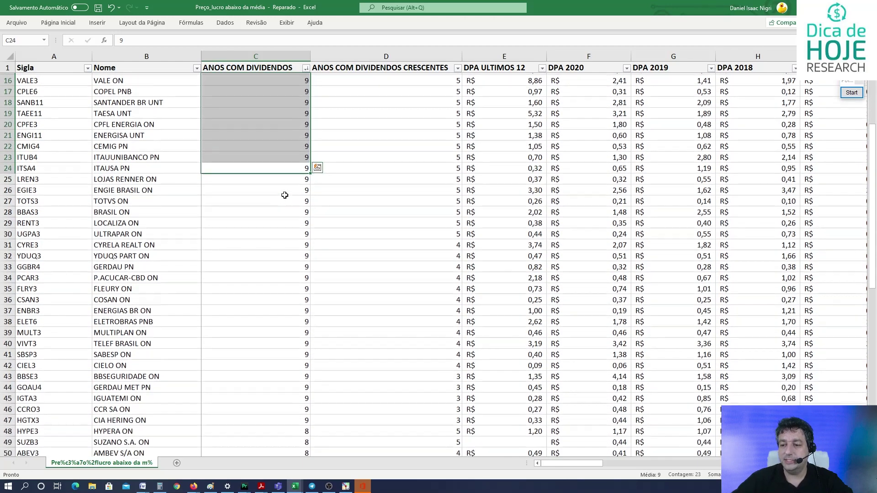
{"action": "left_click_drag", "start_coordinate": [8, 408], "coordinate": [28, 81]}
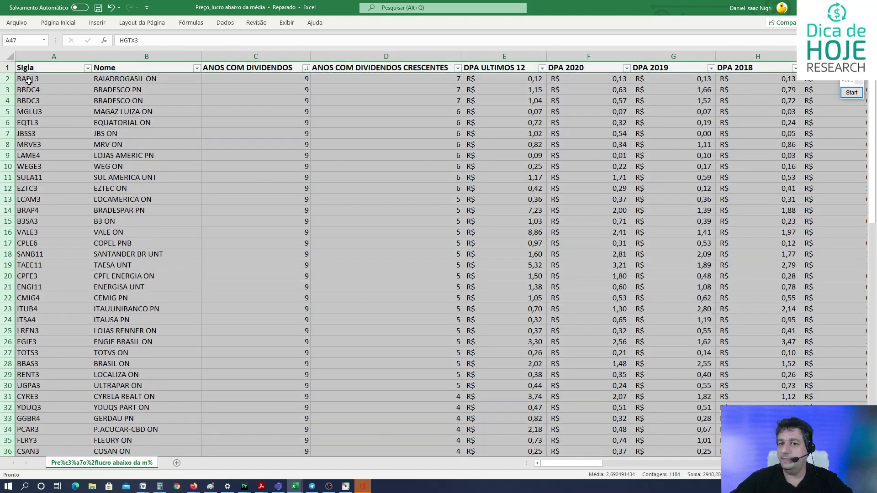
{"action": "left_click", "coordinate": [288, 80]}
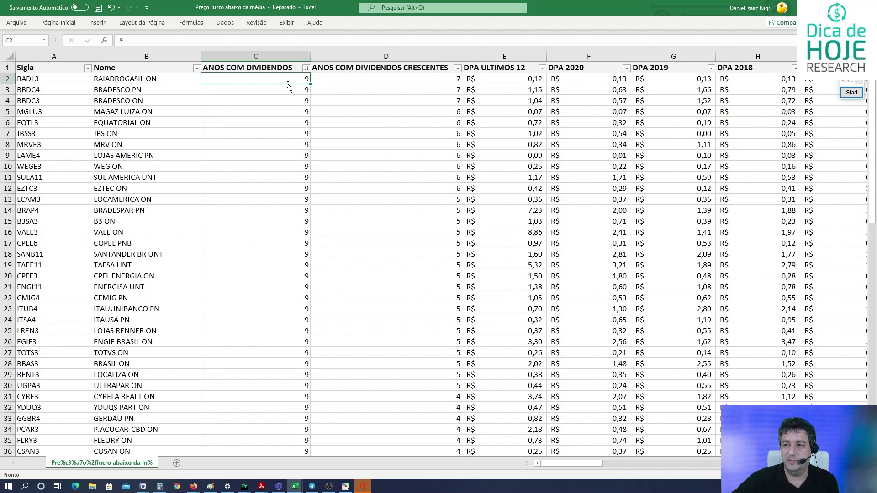
{"action": "scroll", "coordinate": [336, 114], "scroll_direction": "down", "scroll_amount": 1}
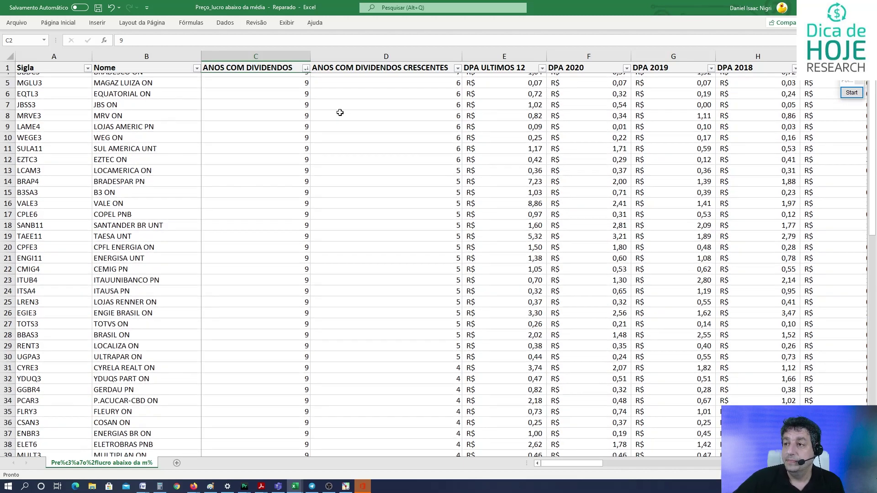
{"action": "scroll", "coordinate": [340, 128], "scroll_direction": "up", "scroll_amount": 1}
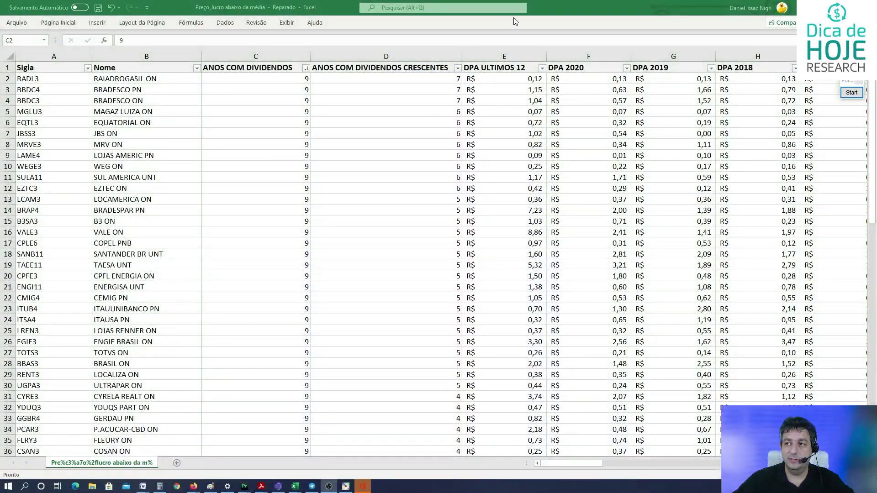
Step: Return to the stock spreadsheet and compare MGLU3's dividends per share for the last 12 months, 2020 and 2019
{"action": "key", "text": "alt+Tab"}
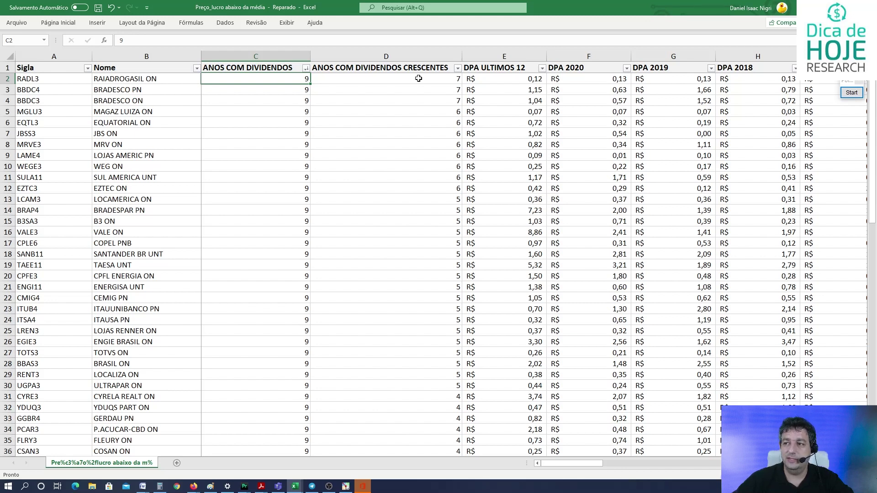
{"action": "left_click", "coordinate": [518, 111]}
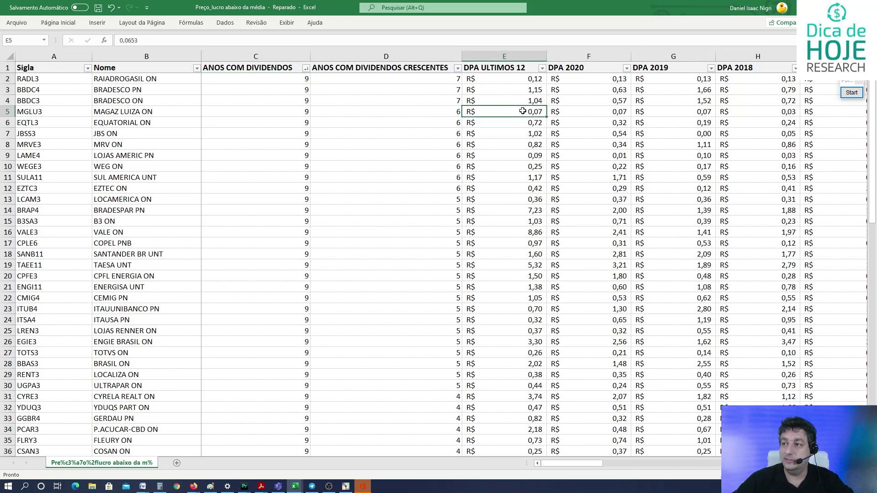
{"action": "left_click_drag", "start_coordinate": [518, 111], "coordinate": [675, 112]}
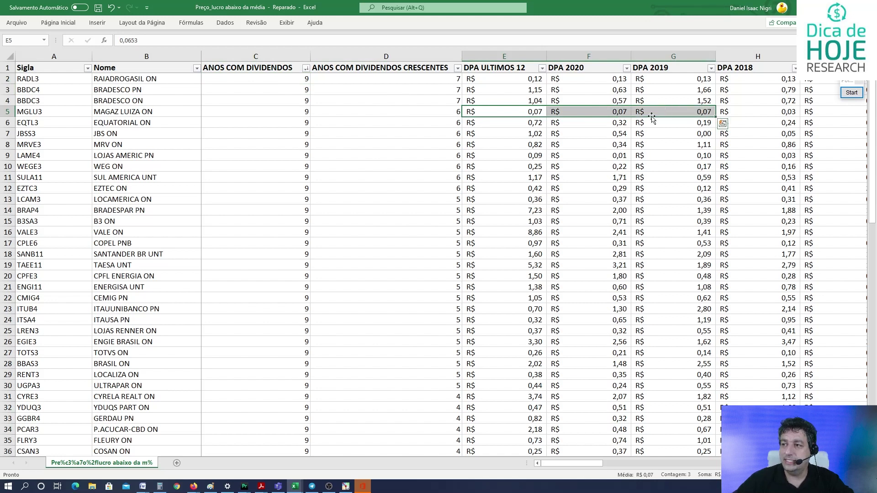
{"action": "left_click", "coordinate": [533, 112]}
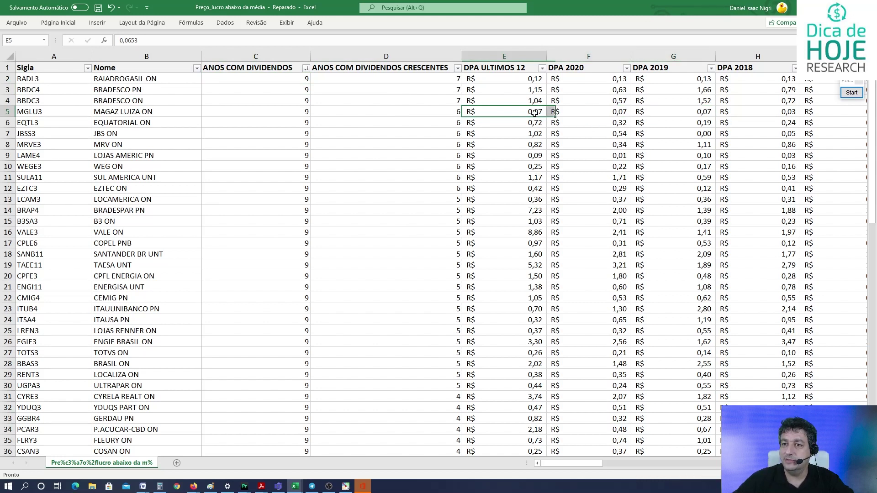
{"action": "left_click", "coordinate": [576, 110]}
{"action": "left_click", "coordinate": [671, 109]}
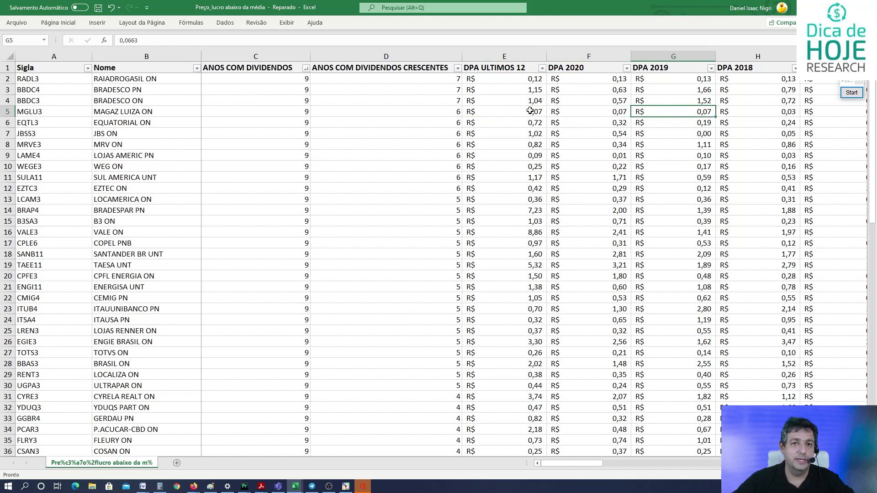
{"action": "left_click", "coordinate": [552, 133]}
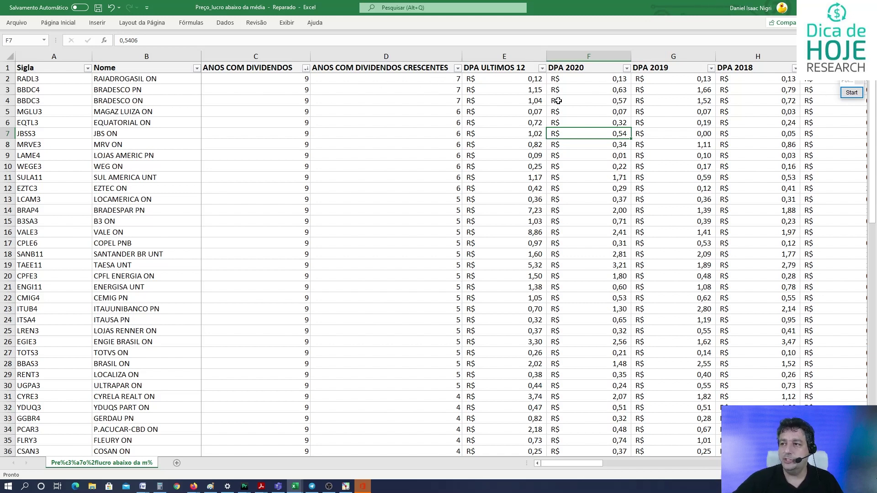
Step: Review RADL3's years of growing dividends and its dividends per share for the last 12 months, 2020, 2019 and 2018
{"action": "left_click", "coordinate": [451, 79]}
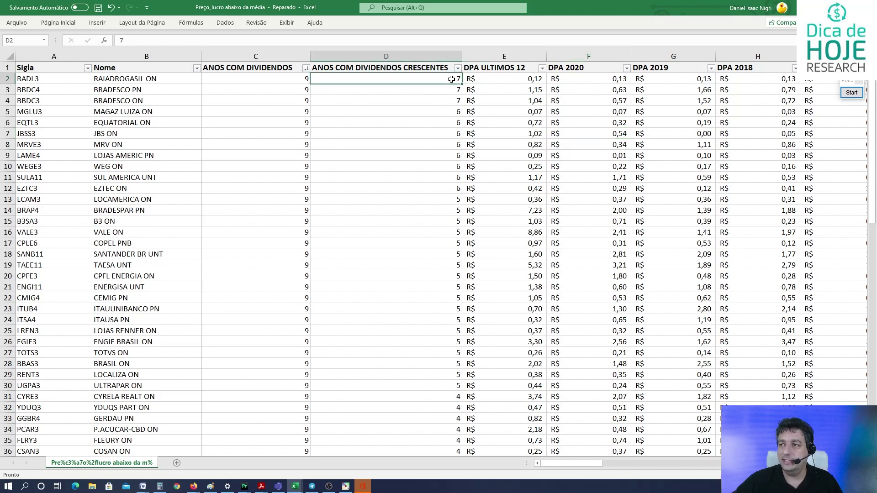
{"action": "left_click", "coordinate": [505, 81]}
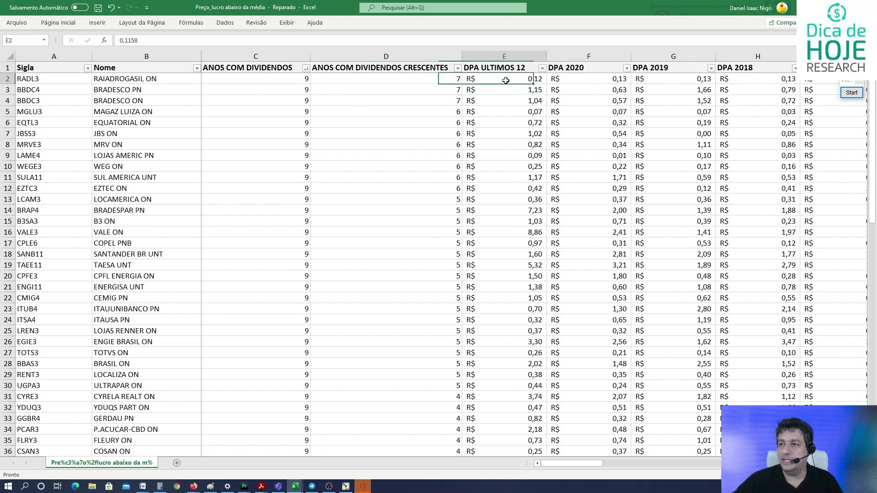
{"action": "left_click", "coordinate": [576, 81]}
{"action": "left_click", "coordinate": [534, 80]}
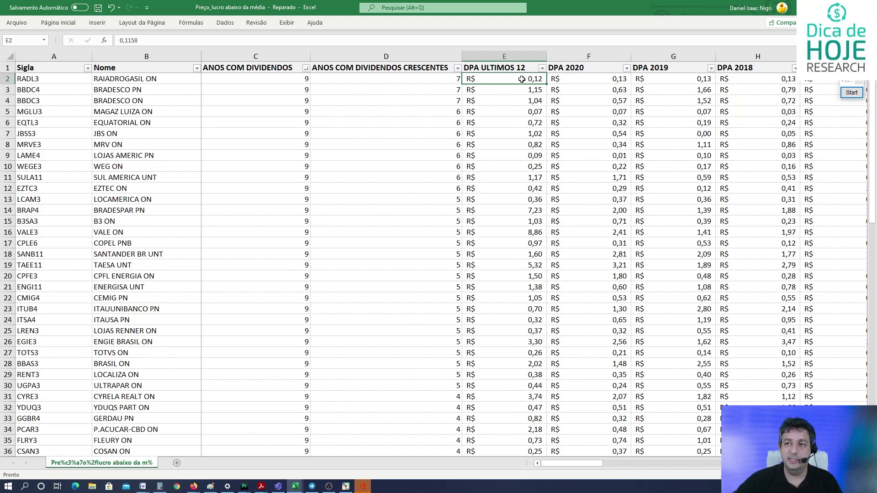
{"action": "left_click", "coordinate": [576, 78]}
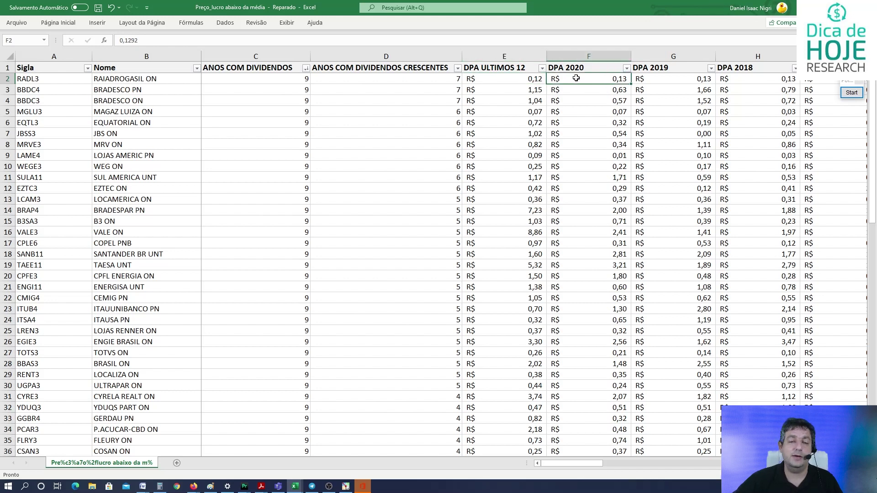
{"action": "left_click", "coordinate": [509, 78]}
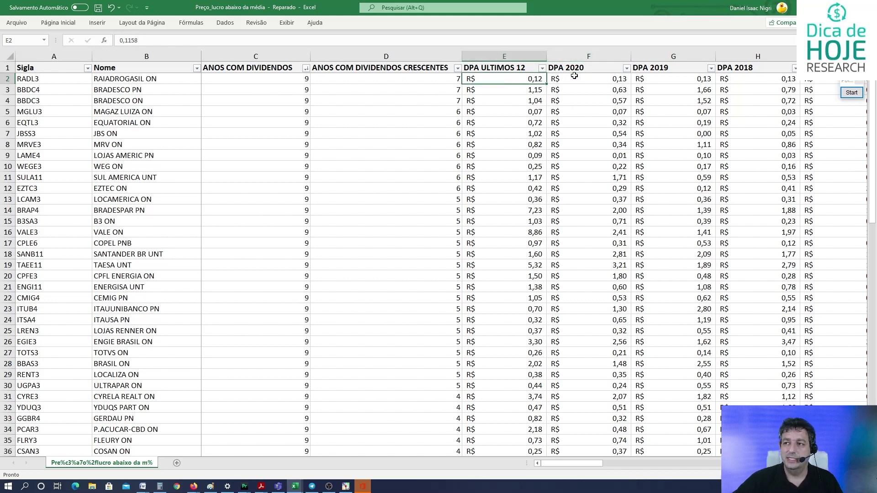
{"action": "left_click", "coordinate": [679, 82]}
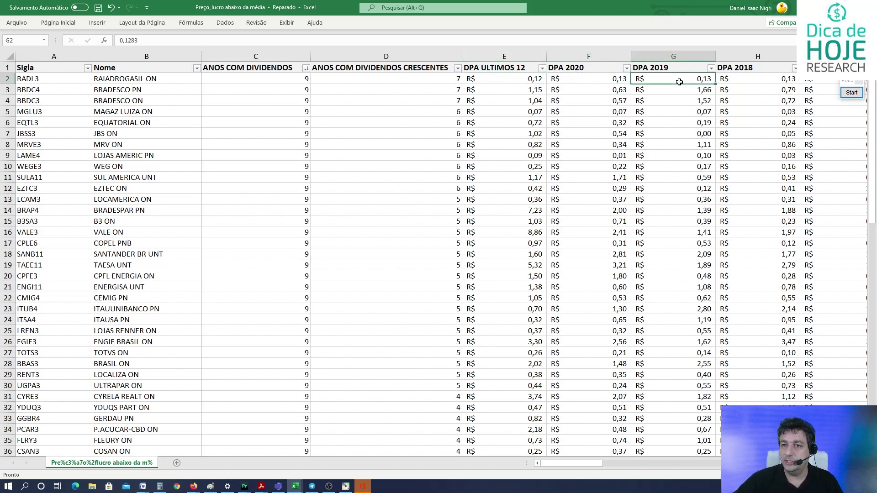
{"action": "left_click", "coordinate": [735, 77]}
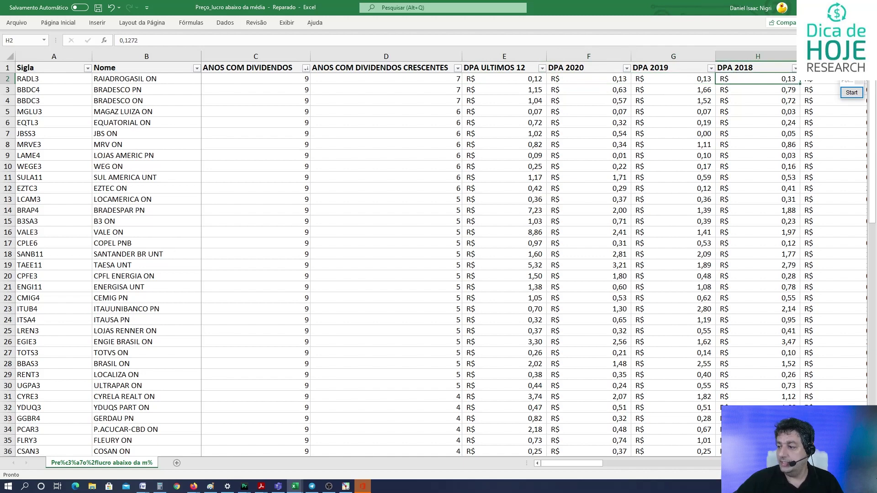
{"action": "scroll", "coordinate": [531, 254], "scroll_direction": "right", "scroll_amount": 3}
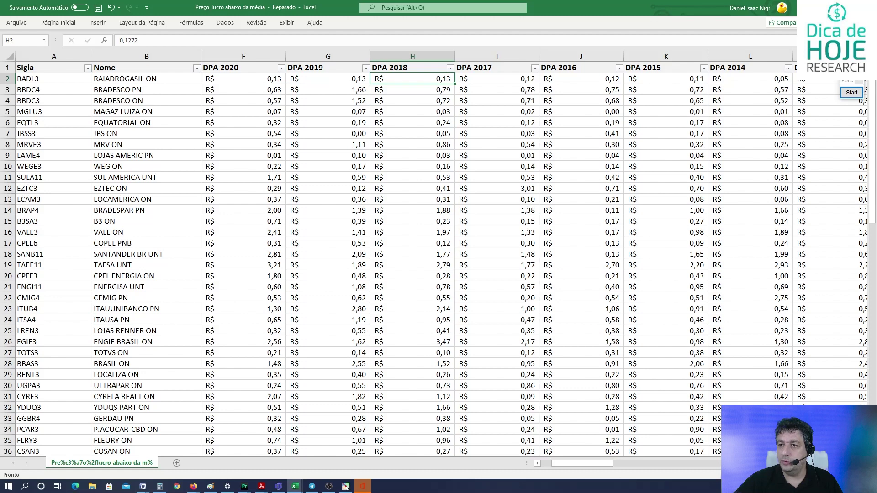
Step: Examine BBDC4's recent dividends per share in row 3, including 2019 and 2020, and BBDC3's figure for 2020
{"action": "left_click", "coordinate": [356, 92]}
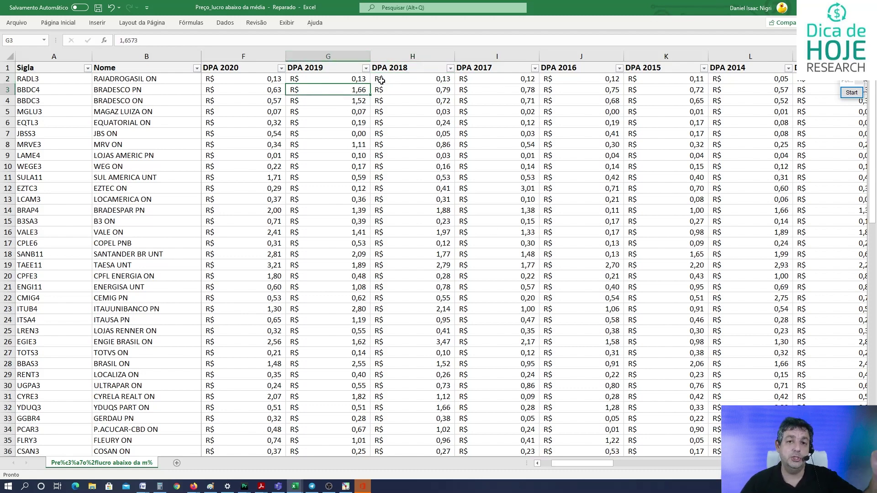
{"action": "key", "text": "Left"}
{"action": "key", "text": "Left"}
{"action": "key", "text": "Left"}
{"action": "key", "text": "Right"}
{"action": "key", "text": "Right"}
{"action": "key", "text": "Right"}
{"action": "key", "text": "Left"}
{"action": "key", "text": "Down"}
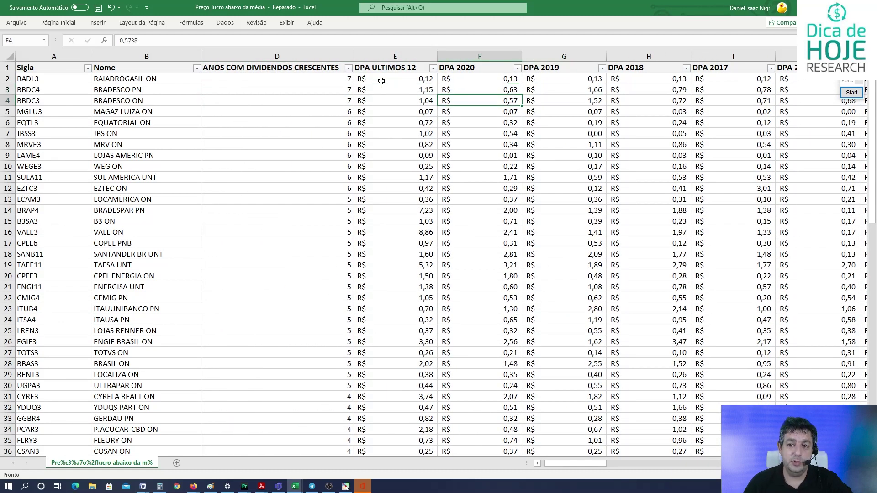
Step: Recheck RADL3's years with dividends, years of growing dividends, and dividends per share for the last 12 months and 2020
{"action": "key", "text": "Up"}
{"action": "key", "text": "Up"}
{"action": "key", "text": "Left"}
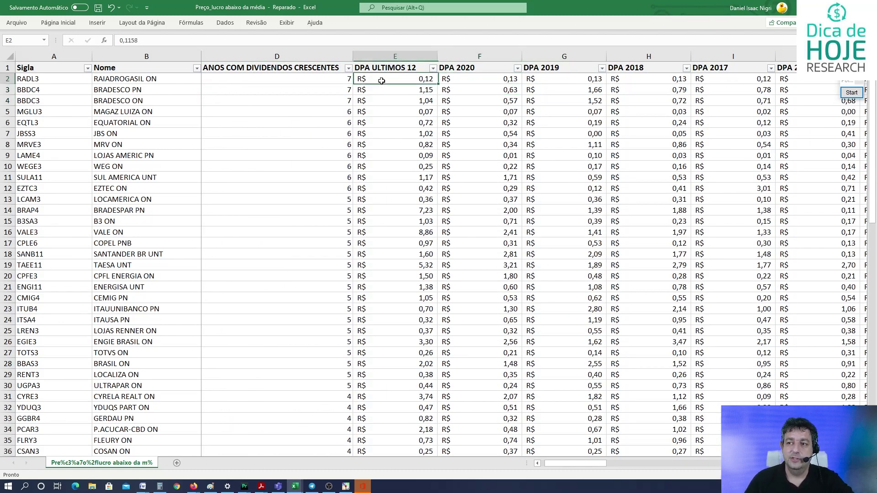
{"action": "key", "text": "Left"}
{"action": "key", "text": "Left"}
{"action": "key", "text": "Left"}
{"action": "key", "text": "Right"}
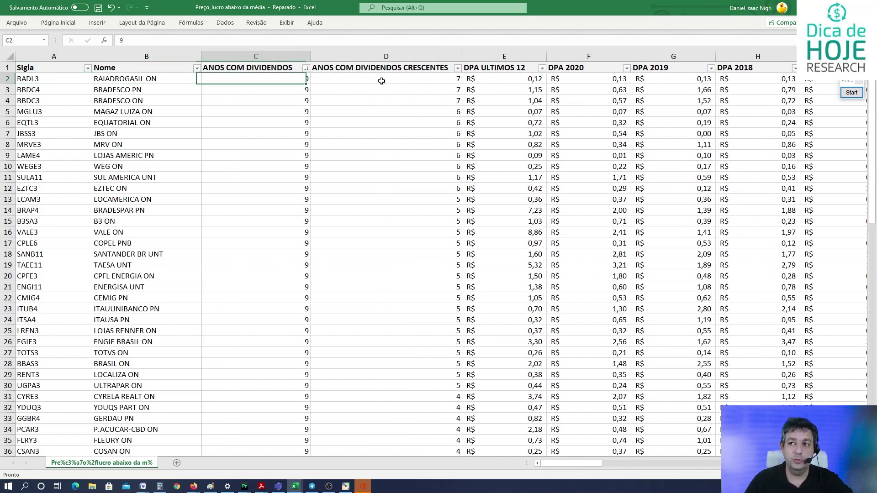
{"action": "key", "text": "Right"}
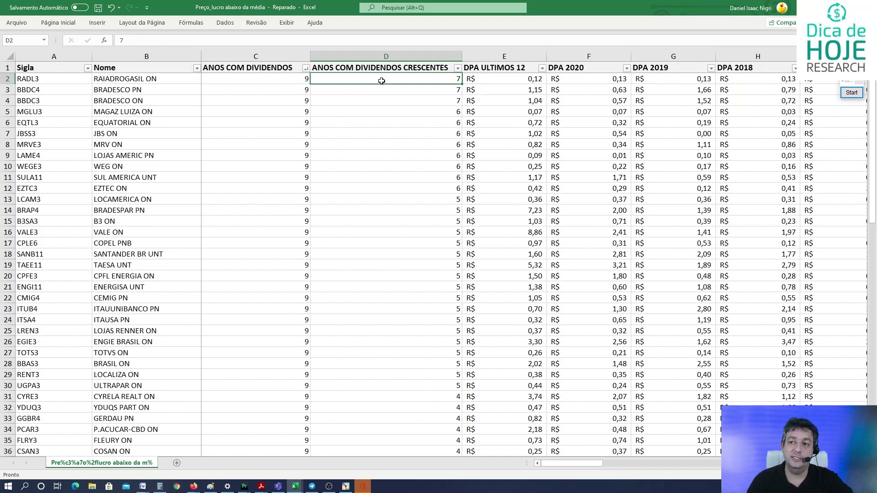
{"action": "key", "text": "Right"}
{"action": "key", "text": "Right"}
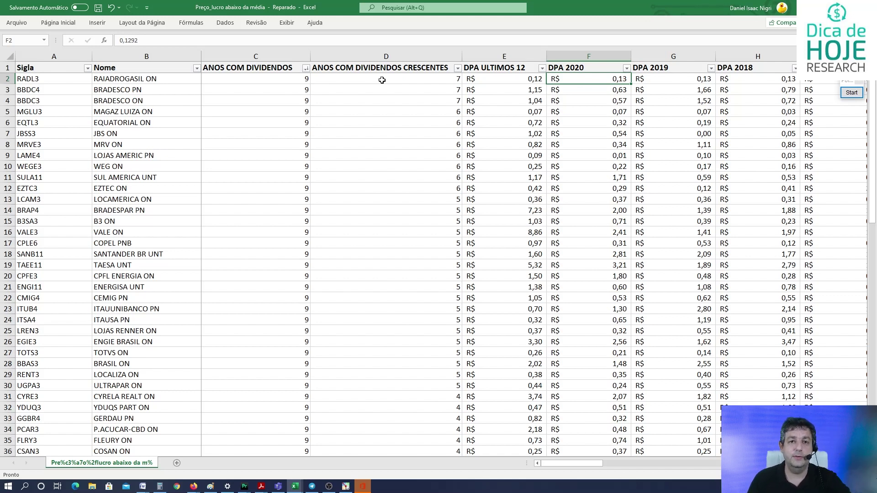
Step: Follow RADL3's row through the yearly dividends and compare its CRESCIMENTO 8 ANOS and CRESCIMENTO 3 ANOS values
{"action": "key", "text": "Right"}
{"action": "key", "text": "Right"}
{"action": "key", "text": "Right"}
{"action": "key", "text": "Right"}
{"action": "key", "text": "Right"}
{"action": "key", "text": "Right"}
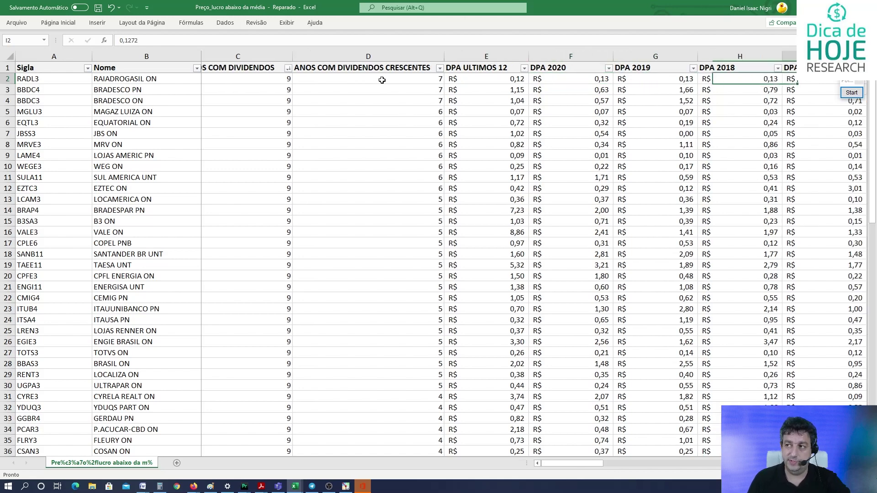
{"action": "key", "text": "Right"}
{"action": "key", "text": "Right"}
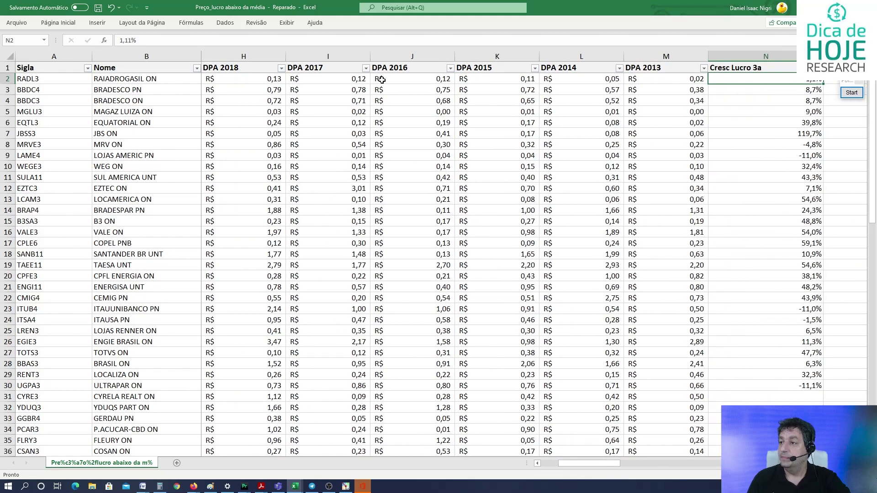
{"action": "key", "text": "Right"}
{"action": "key", "text": "Right"}
{"action": "key", "text": "Right"}
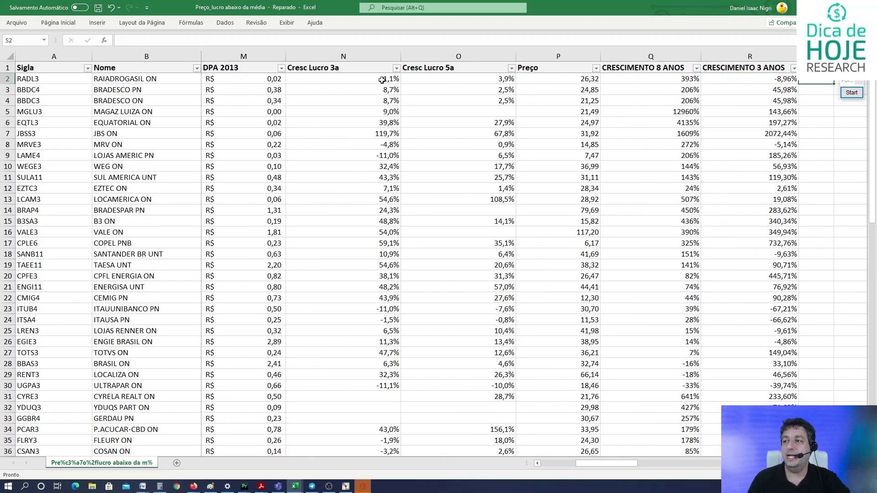
{"action": "key", "text": "Right"}
{"action": "key", "text": "Right"}
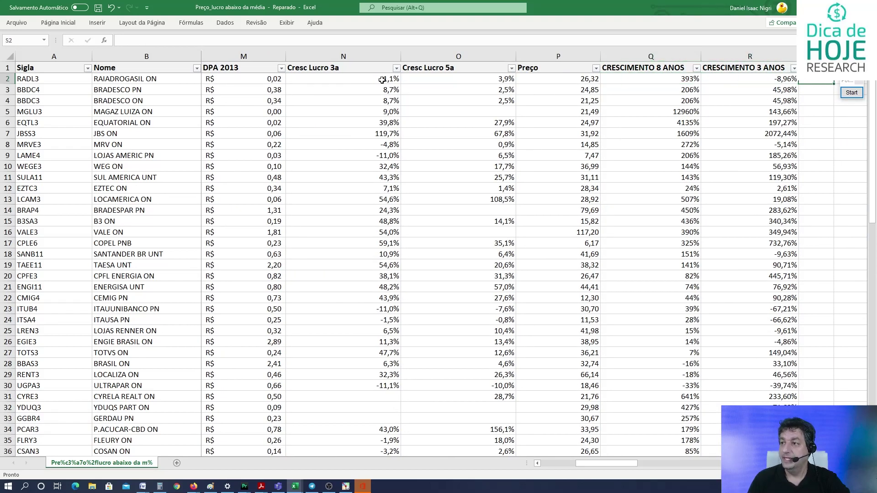
{"action": "key", "text": "Left"}
{"action": "key", "text": "Left"}
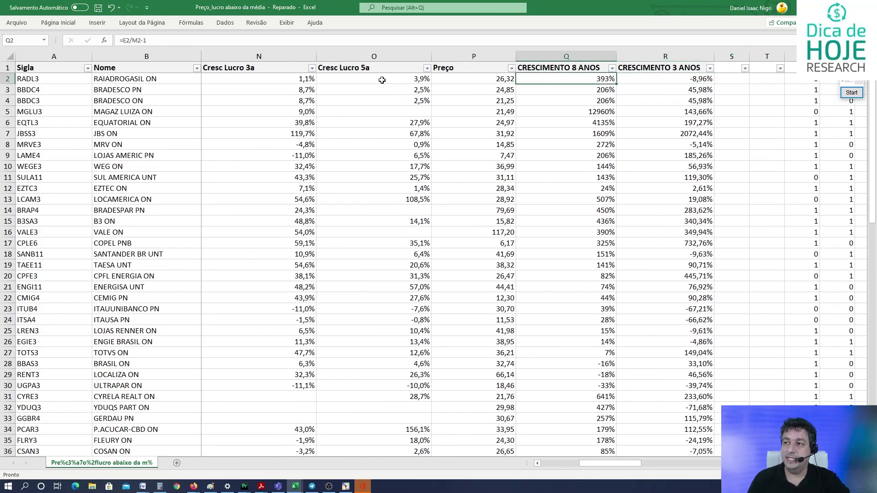
{"action": "key", "text": "Right"}
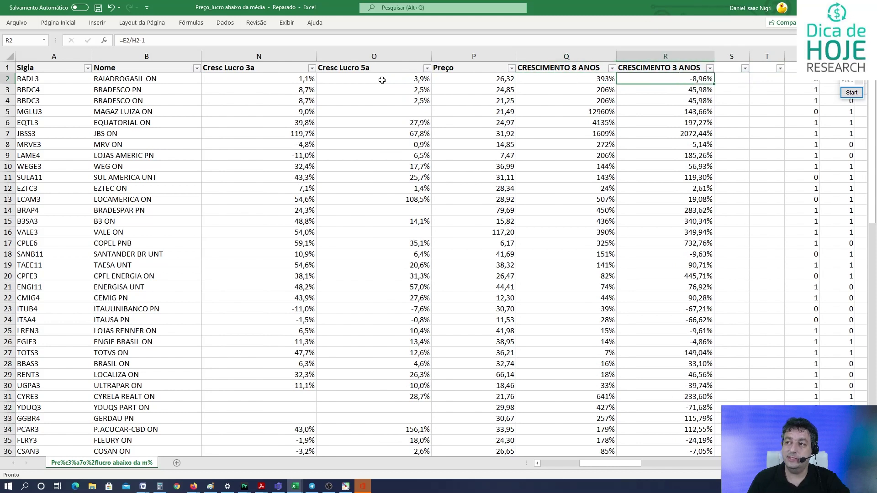
{"action": "key", "text": "Left"}
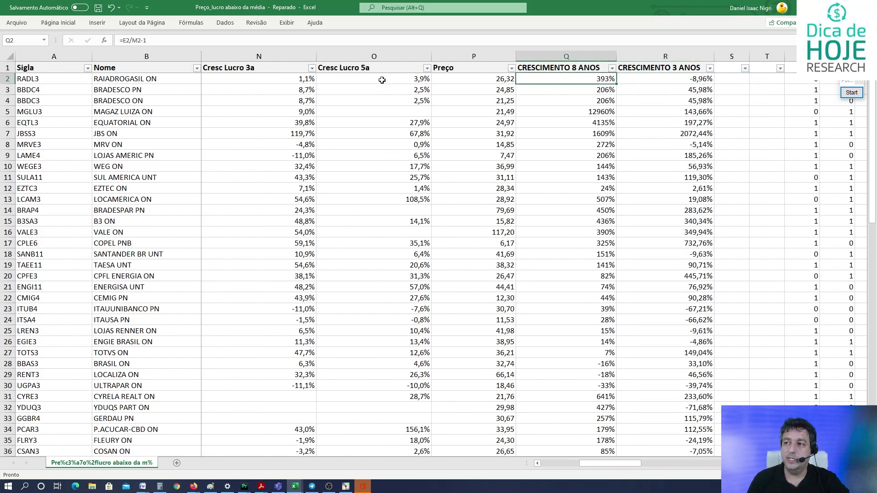
Step: Compare BBDC4's 8-year dividend growth with its 3-year growth
{"action": "key", "text": "Down"}
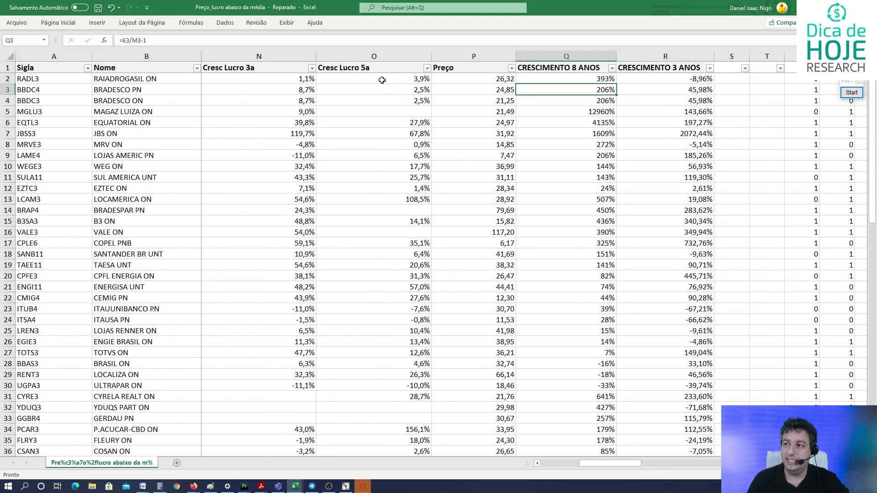
{"action": "key", "text": "Right"}
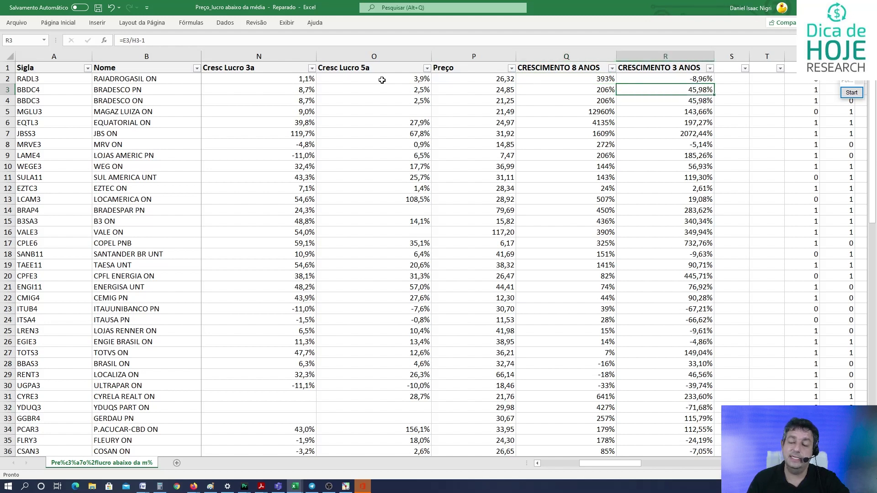
{"action": "key", "text": "Left"}
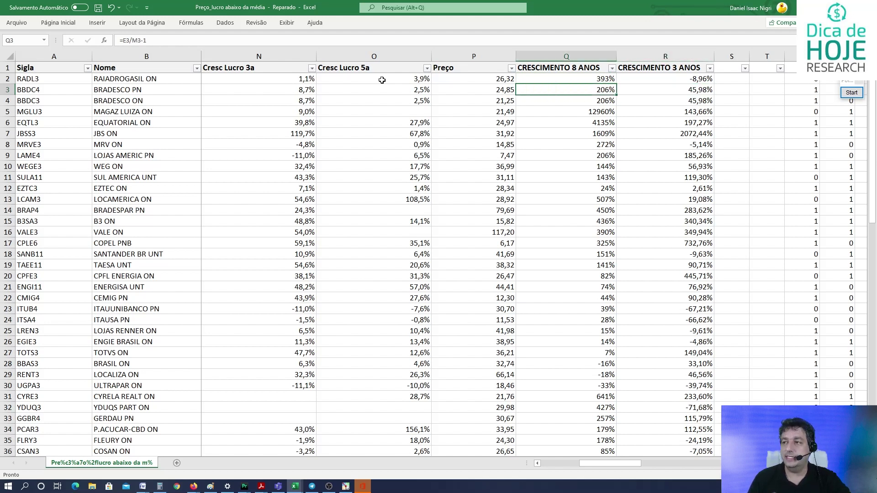
Step: Compare BBDC4's 2018 dividend per share with its dividend for the last 12 months
{"action": "key", "text": "Left"}
{"action": "key", "text": "Left"}
{"action": "key", "text": "Left"}
{"action": "key", "text": "Left"}
{"action": "key", "text": "Left"}
{"action": "key", "text": "Left"}
{"action": "key", "text": "Left"}
{"action": "key", "text": "Left"}
{"action": "key", "text": "Left"}
{"action": "key", "text": "Left"}
{"action": "key", "text": "Left"}
{"action": "key", "text": "Left"}
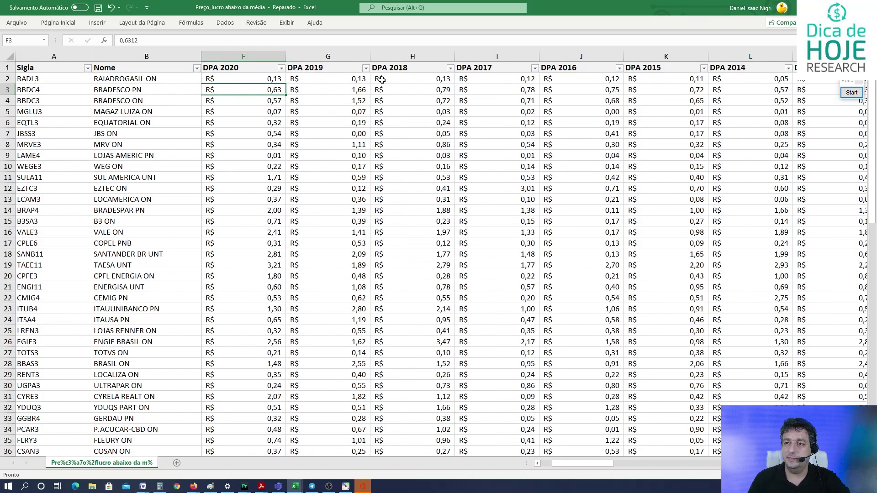
{"action": "key", "text": "Right"}
{"action": "key", "text": "Right"}
{"action": "key", "text": "Right"}
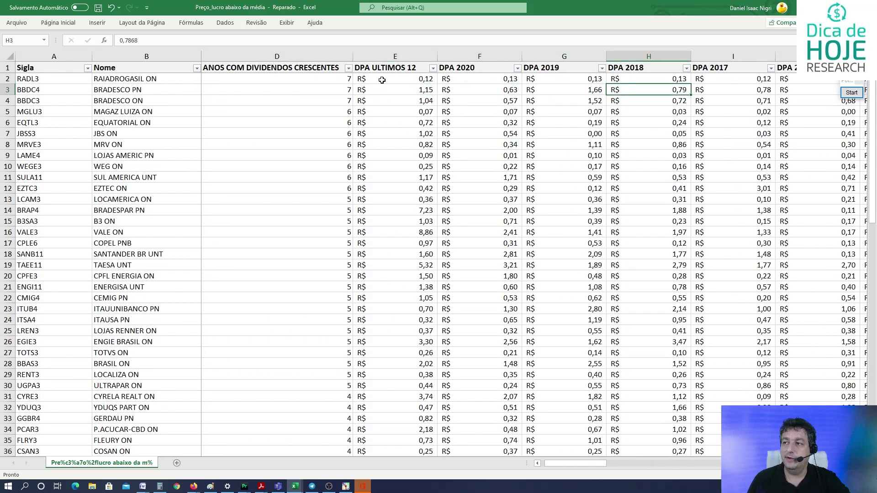
{"action": "key", "text": "Left"}
{"action": "key", "text": "Left"}
{"action": "key", "text": "Left"}
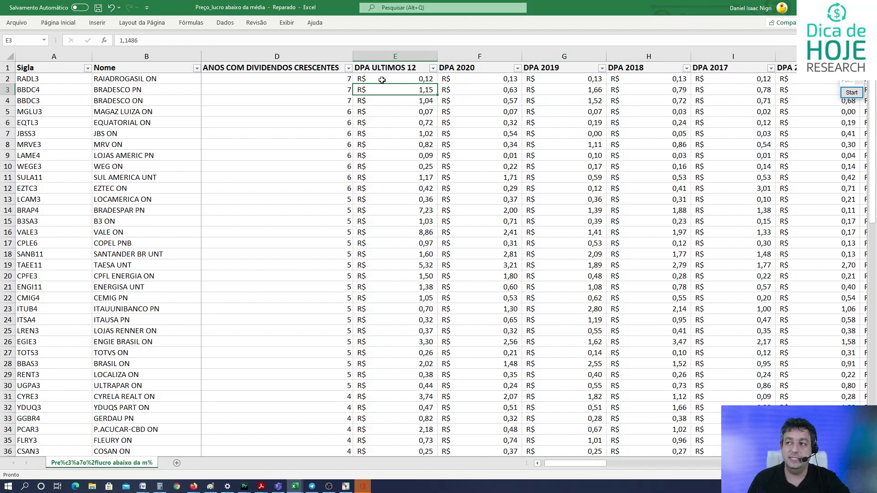
Step: Trace BBDC4's dividends per share back through the earlier years and check RADL3's 2013 dividend
{"action": "key", "text": "Right"}
{"action": "key", "text": "Right"}
{"action": "key", "text": "Right"}
{"action": "key", "text": "Right"}
{"action": "key", "text": "Right"}
{"action": "key", "text": "Right"}
{"action": "key", "text": "Right"}
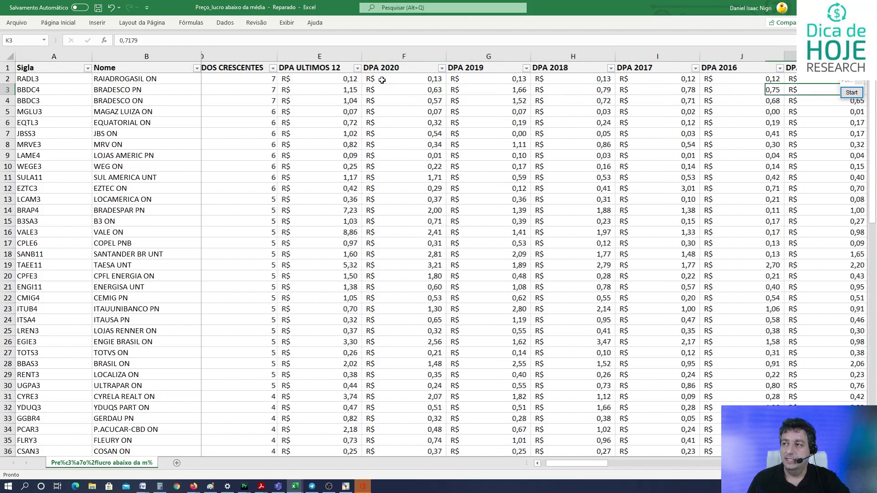
{"action": "key", "text": "Right"}
{"action": "key", "text": "Up"}
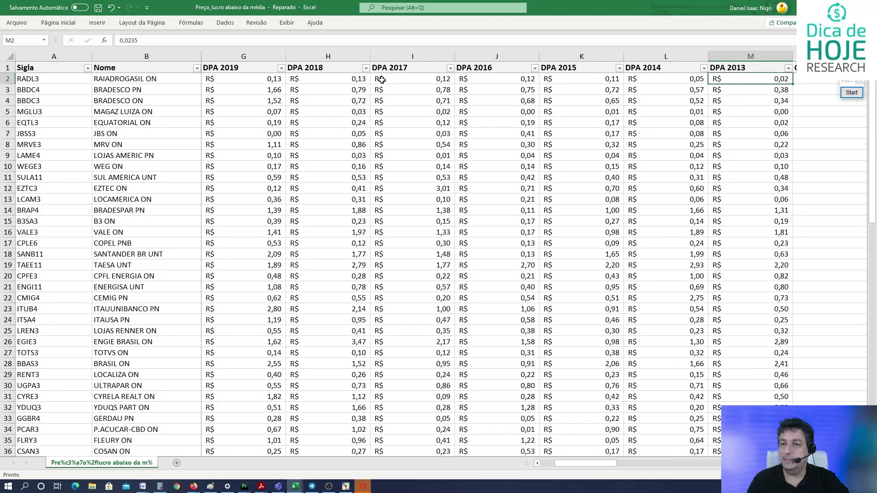
Step: Trace RADL3's row back from its 2013 dividend to its dividend-year columns and the last-12-months dividend per share
{"action": "key", "text": "Left"}
{"action": "key", "text": "Left"}
{"action": "key", "text": "Left"}
{"action": "key", "text": "Left"}
{"action": "key", "text": "Left"}
{"action": "key", "text": "Left"}
{"action": "key", "text": "Left"}
{"action": "key", "text": "Left"}
{"action": "key", "text": "Left"}
{"action": "key", "text": "Left"}
{"action": "key", "text": "Left"}
{"action": "key", "text": "Left"}
{"action": "key", "text": "Right"}
{"action": "key", "text": "Right"}
{"action": "key", "text": "Right"}
{"action": "key", "text": "Right"}
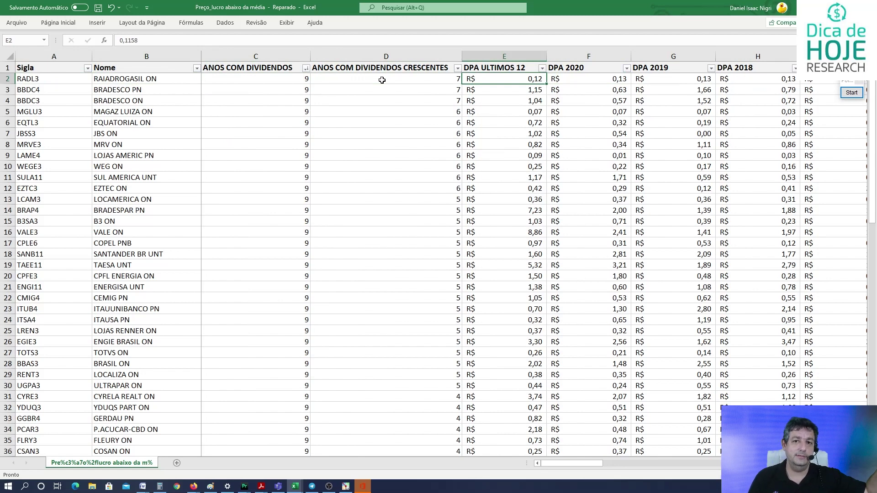
Step: Check RADL3's CRESCIMENTO 8 ANOS value against the neighbouring CRESCIMENTO 3 ANOS value
{"action": "key", "text": "Right"}
{"action": "key", "text": "Right"}
{"action": "key", "text": "Right"}
{"action": "key", "text": "Right"}
{"action": "key", "text": "Right"}
{"action": "key", "text": "Right"}
{"action": "key", "text": "Right"}
{"action": "key", "text": "Right"}
{"action": "key", "text": "Right"}
{"action": "key", "text": "Right"}
{"action": "key", "text": "Right"}
{"action": "key", "text": "Right"}
{"action": "key", "text": "Right"}
{"action": "key", "text": "Right"}
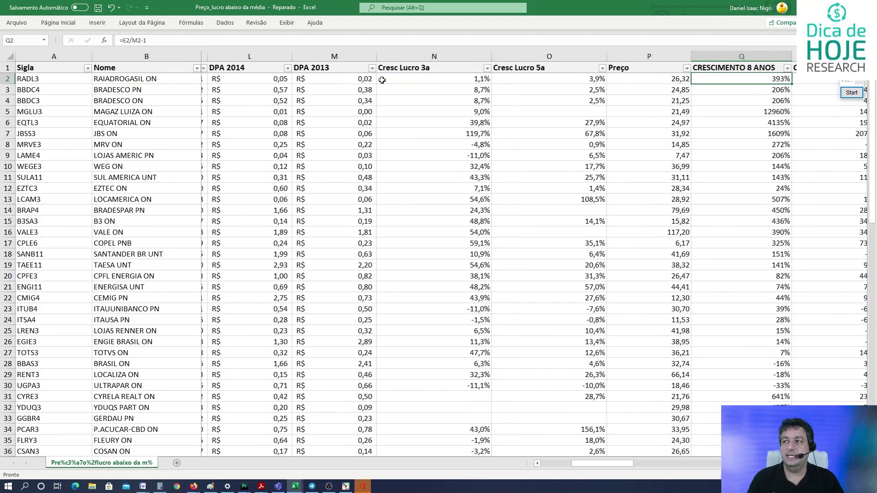
{"action": "key", "text": "Right"}
{"action": "key", "text": "Left"}
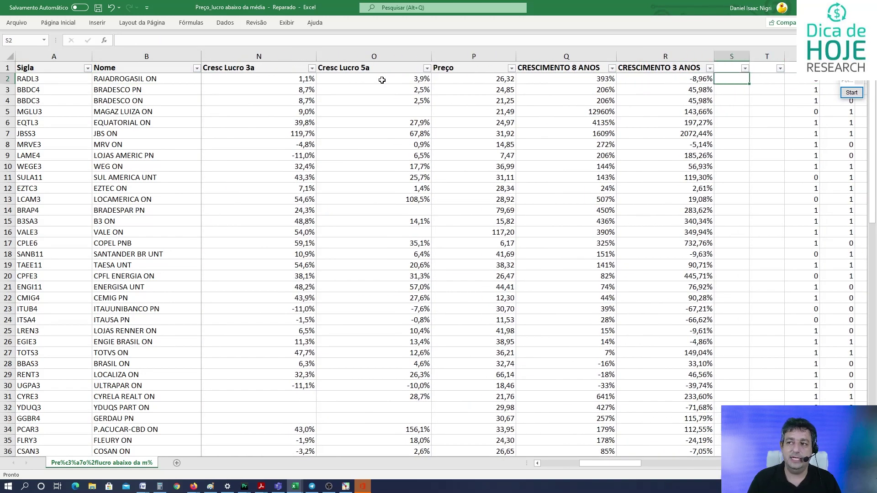
{"action": "key", "text": "Left"}
{"action": "key", "text": "Left"}
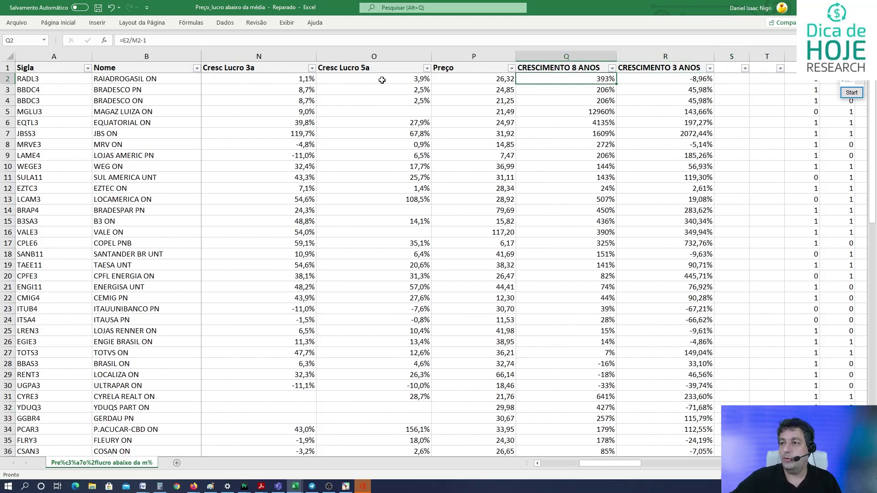
Step: Sort the stocks by CRESCIMENTO 8 ANOS from largest to smallest and go to MGLU3's value, below the #DIV/0! rows
{"action": "left_click", "coordinate": [612, 69]}
{"action": "left_click", "coordinate": [567, 92]}
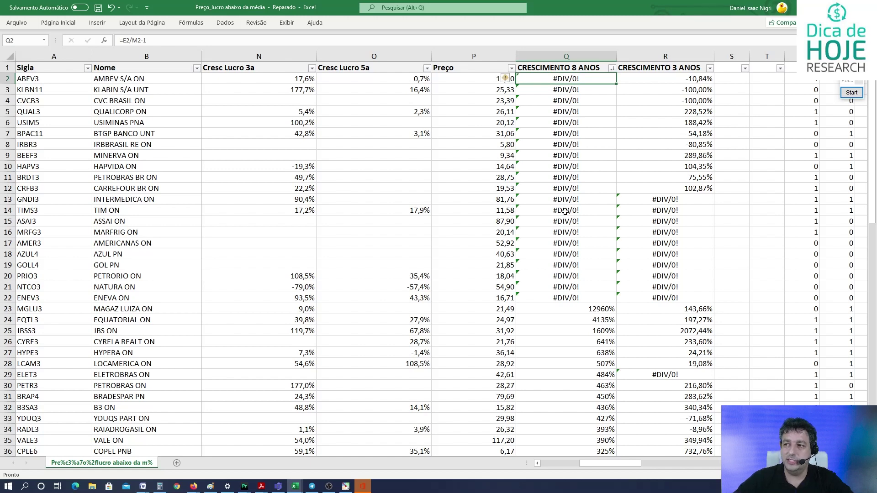
{"action": "left_click", "coordinate": [562, 313]}
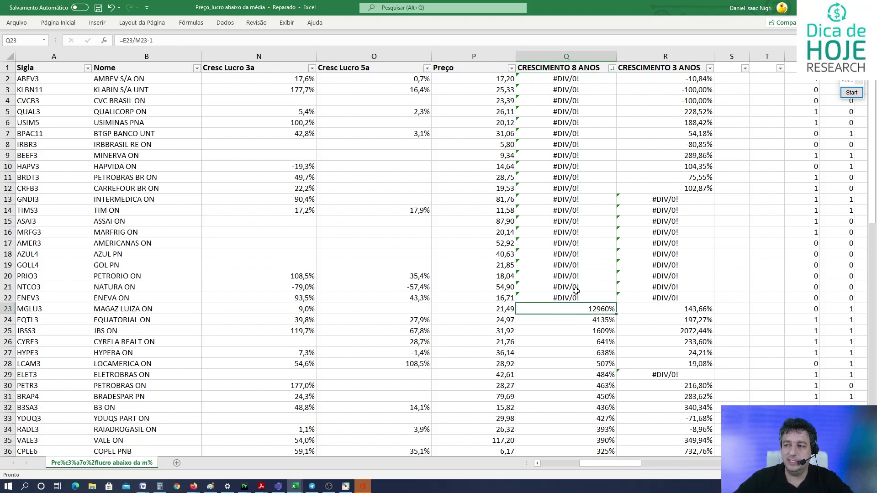
{"action": "left_click", "coordinate": [12, 309]}
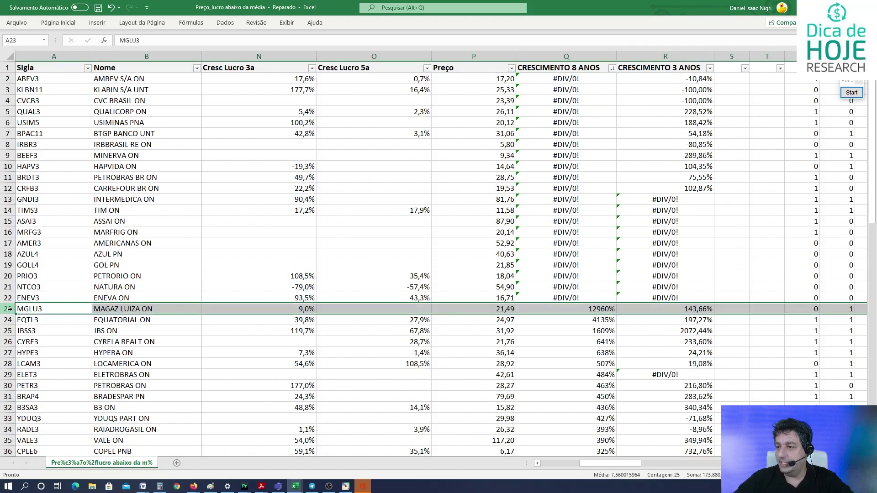
{"action": "left_click", "coordinate": [546, 252]}
{"action": "scroll", "coordinate": [557, 245], "scroll_direction": "down", "scroll_amount": 7}
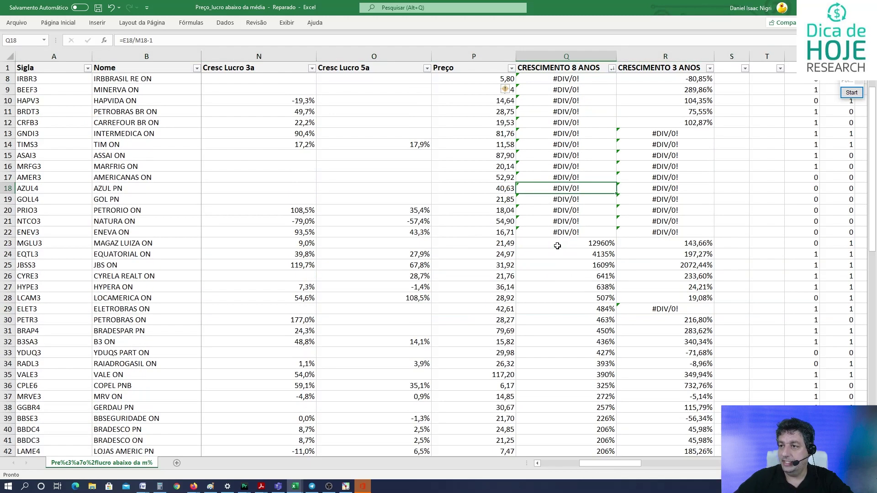
{"action": "left_click", "coordinate": [548, 77]}
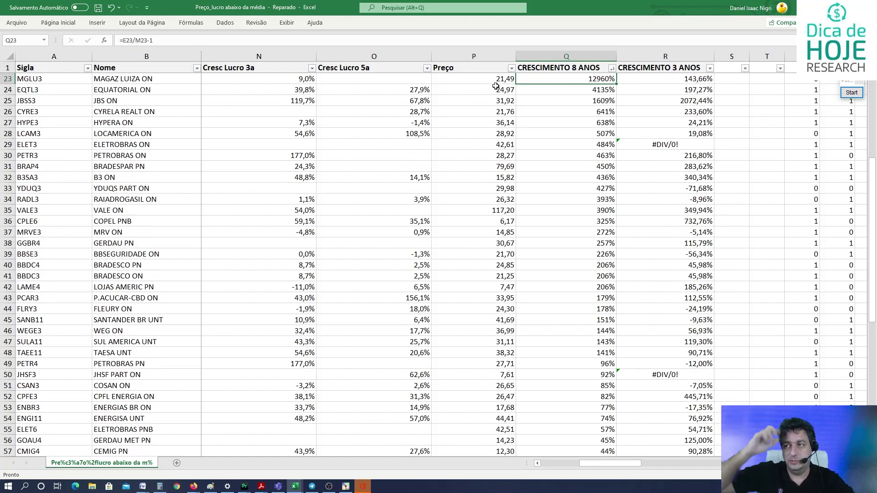
Step: Review MGLU3's yearly dividends per share across its row through 2013
{"action": "key", "text": "Left"}
{"action": "key", "text": "Left"}
{"action": "key", "text": "Left"}
{"action": "key", "text": "Left"}
{"action": "key", "text": "Left"}
{"action": "key", "text": "Left"}
{"action": "key", "text": "Left"}
{"action": "key", "text": "Left"}
{"action": "key", "text": "Left"}
{"action": "key", "text": "Left"}
{"action": "key", "text": "Right"}
{"action": "key", "text": "Right"}
{"action": "key", "text": "Right"}
{"action": "key", "text": "Right"}
{"action": "key", "text": "Right"}
{"action": "key", "text": "Right"}
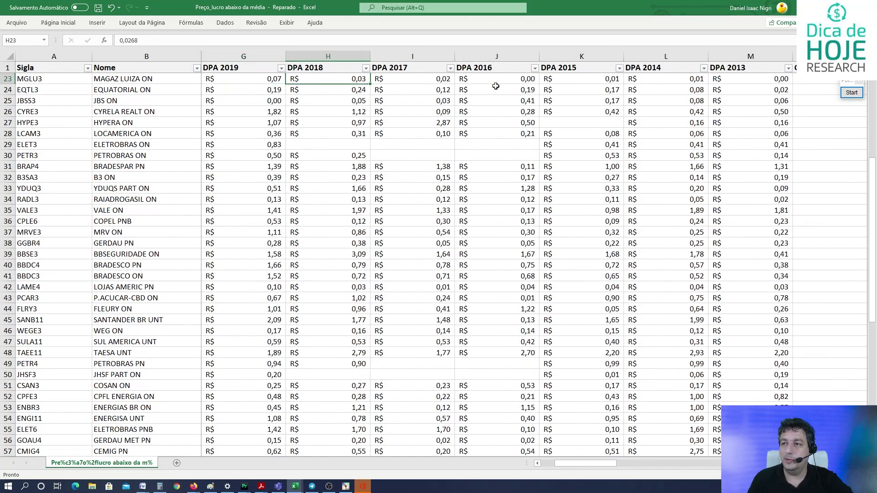
{"action": "key", "text": "Left"}
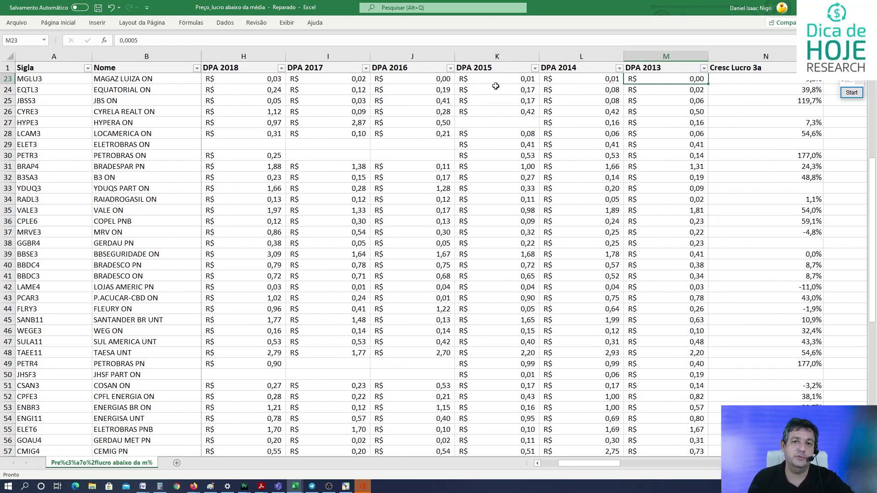
Step: Return along MGLU3's row from 2013 to its dividend per share for the last 12 months
{"action": "key", "text": "Left"}
{"action": "key", "text": "Left"}
{"action": "key", "text": "Left"}
{"action": "key", "text": "Left"}
{"action": "key", "text": "Left"}
{"action": "key", "text": "Left"}
{"action": "key", "text": "Left"}
{"action": "key", "text": "Left"}
{"action": "key", "text": "Left"}
{"action": "key", "text": "Left"}
{"action": "key", "text": "Right"}
{"action": "key", "text": "Right"}
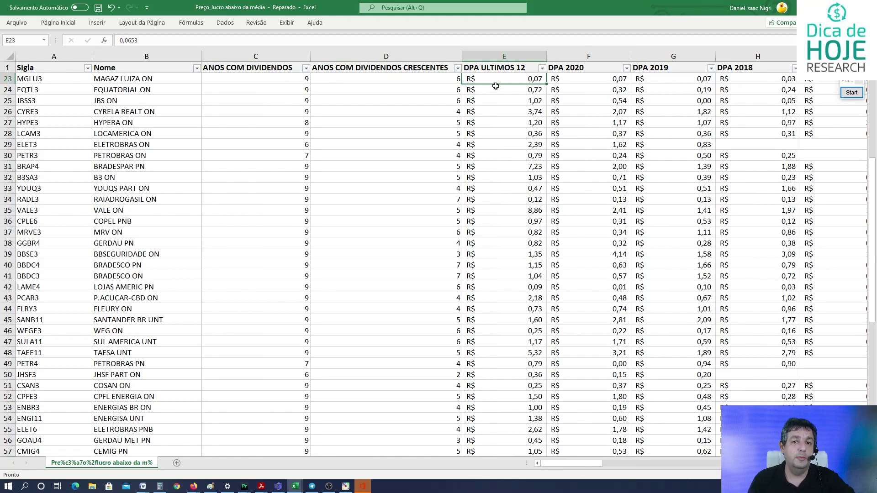
Step: Compare MGLU3's last-12-months dividend per share with its yearly dividends back to 2013
{"action": "key", "text": "Right"}
{"action": "key", "text": "Right"}
{"action": "key", "text": "Right"}
{"action": "key", "text": "Right"}
{"action": "key", "text": "Right"}
{"action": "key", "text": "Right"}
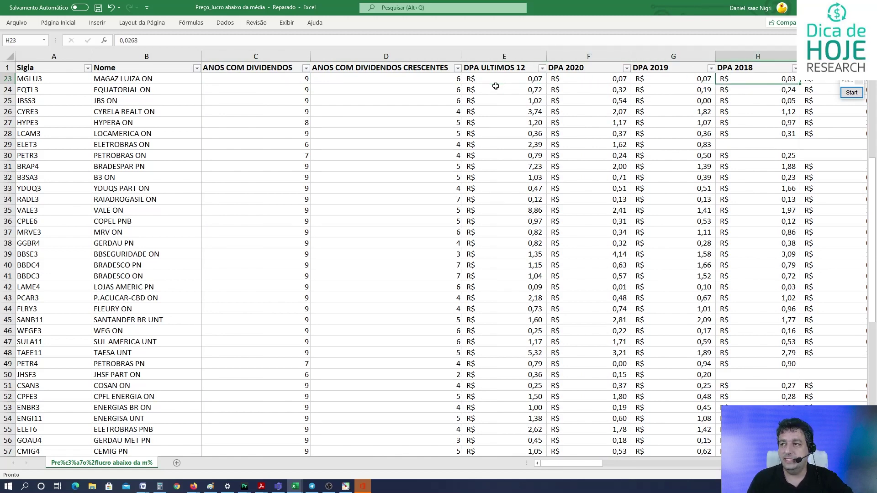
{"action": "key", "text": "Right"}
{"action": "key", "text": "Right"}
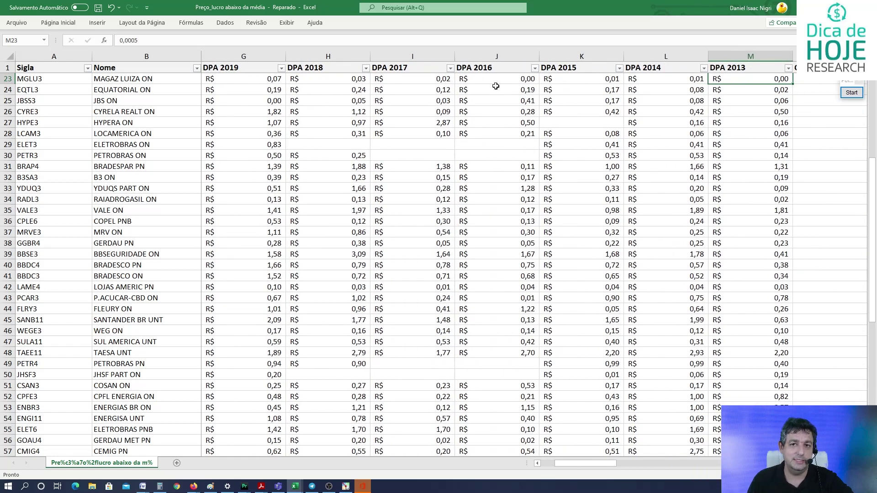
Step: Examine the CRESCIMENTO 8 ANOS values from MGLU3 down through EQTL3, JBSS3, CYRE3 and HYPE3
{"action": "key", "text": "Right"}
{"action": "key", "text": "Right"}
{"action": "key", "text": "Right"}
{"action": "key", "text": "Right"}
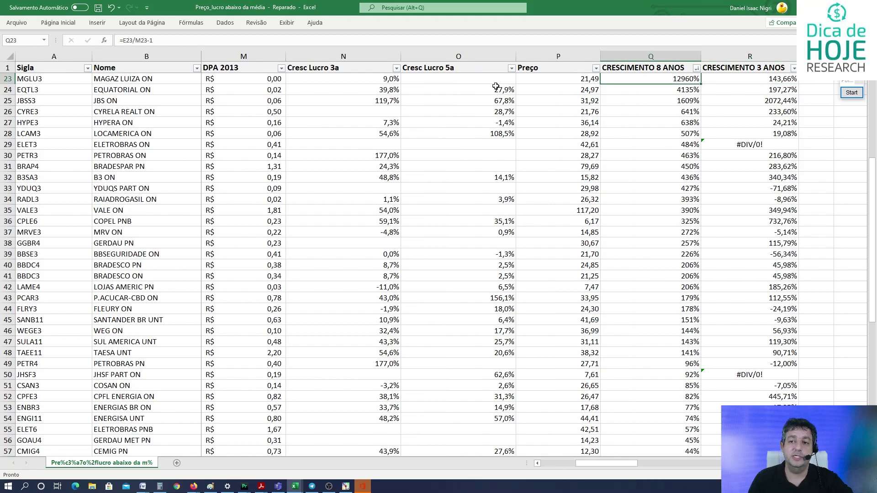
{"action": "key", "text": "Down"}
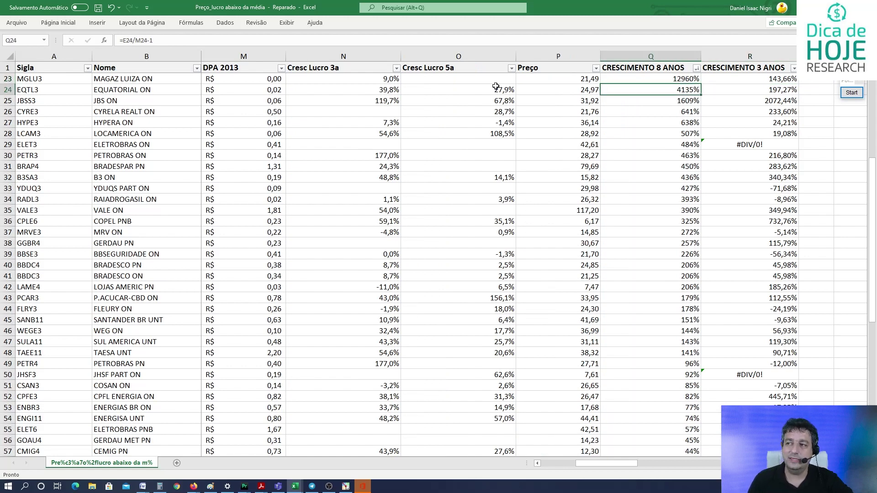
{"action": "key", "text": "Down"}
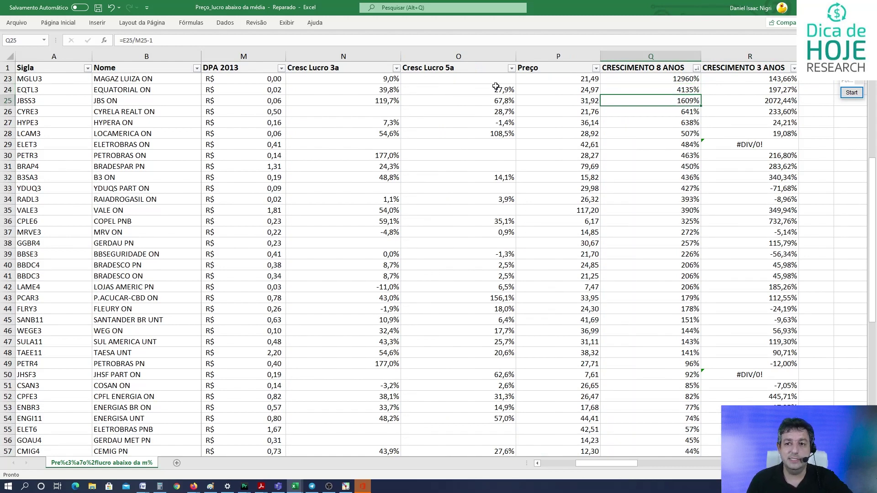
{"action": "key", "text": "Down"}
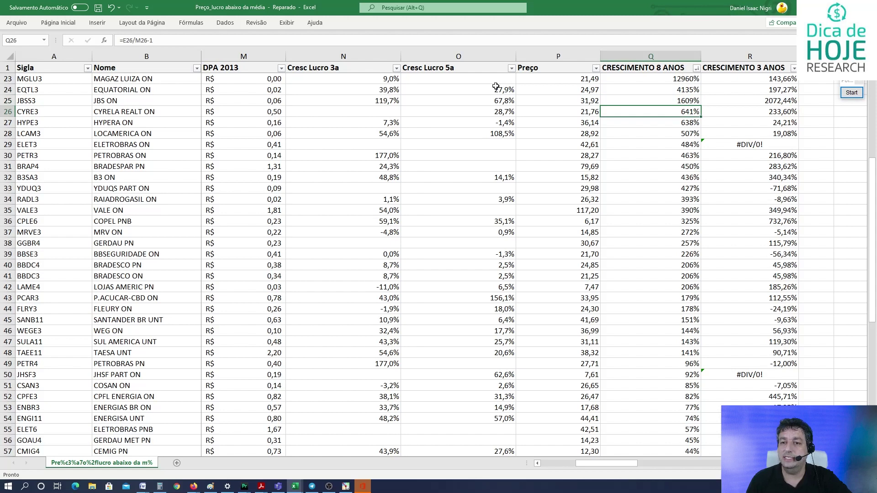
{"action": "key", "text": "Down"}
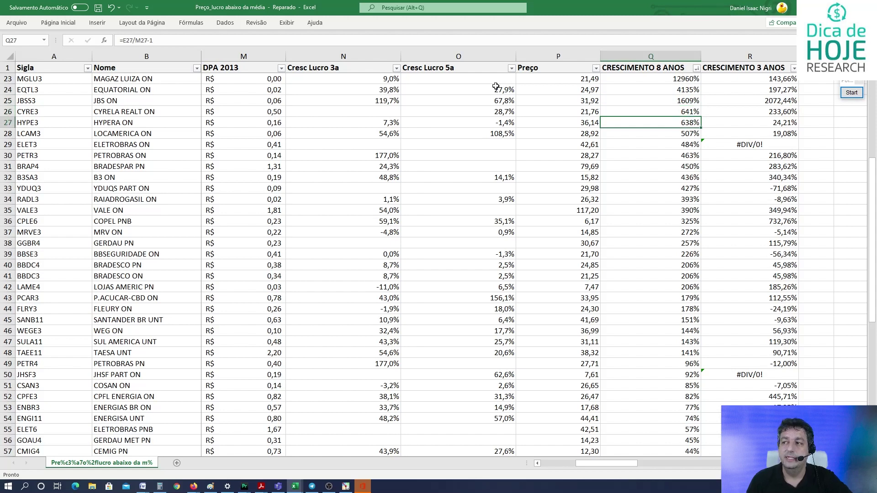
Step: Check HYPE3's number of years with dividends in ANOS COM DIVIDENDOS
{"action": "key", "text": "Left"}
{"action": "key", "text": "Left"}
{"action": "key", "text": "Left"}
{"action": "key", "text": "Left"}
{"action": "key", "text": "Left"}
{"action": "key", "text": "Left"}
{"action": "key", "text": "Left"}
{"action": "key", "text": "Left"}
{"action": "key", "text": "Left"}
{"action": "key", "text": "Left"}
{"action": "key", "text": "Left"}
{"action": "key", "text": "Left"}
{"action": "key", "text": "Left"}
{"action": "key", "text": "Left"}
{"action": "key", "text": "Left"}
{"action": "key", "text": "Left"}
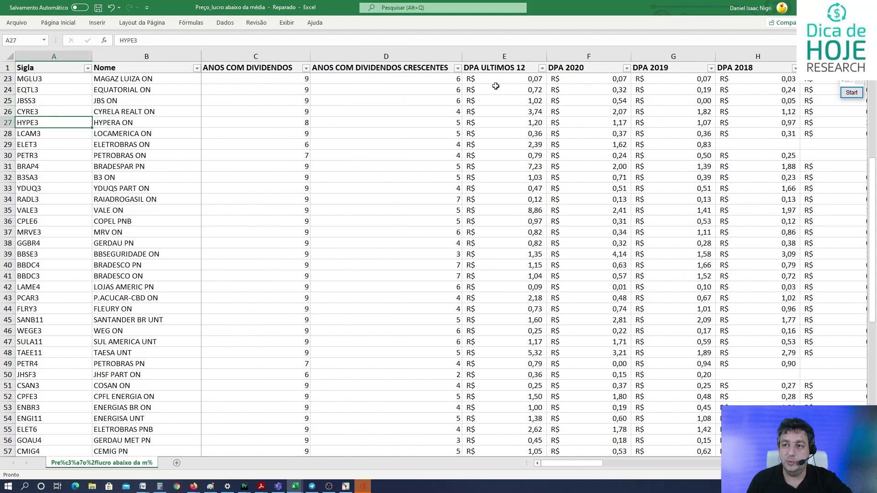
{"action": "key", "text": "Right"}
{"action": "key", "text": "Right"}
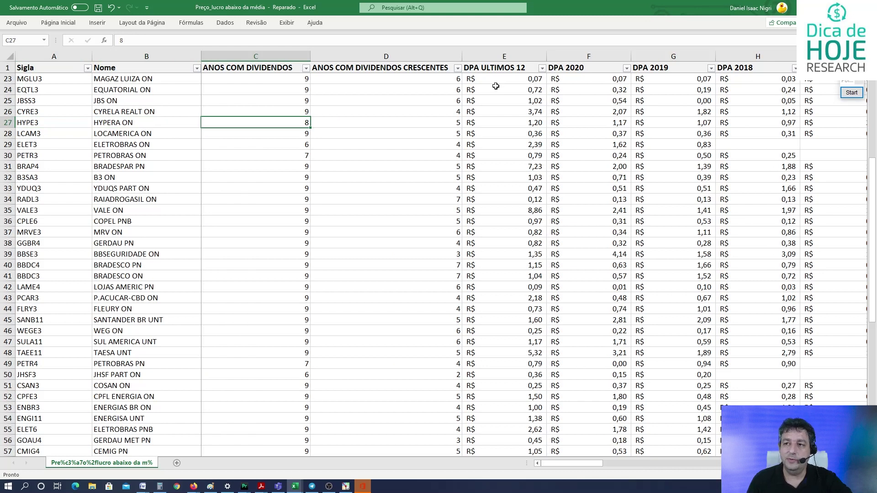
Step: Compare the ANOS COM DIVIDENDOS CRESCENTES values of MGLU3, EQTL3, JBSS3 and CYRE3
{"action": "key", "text": "Up"}
{"action": "key", "text": "Up"}
{"action": "key", "text": "Up"}
{"action": "key", "text": "Up"}
{"action": "key", "text": "Right"}
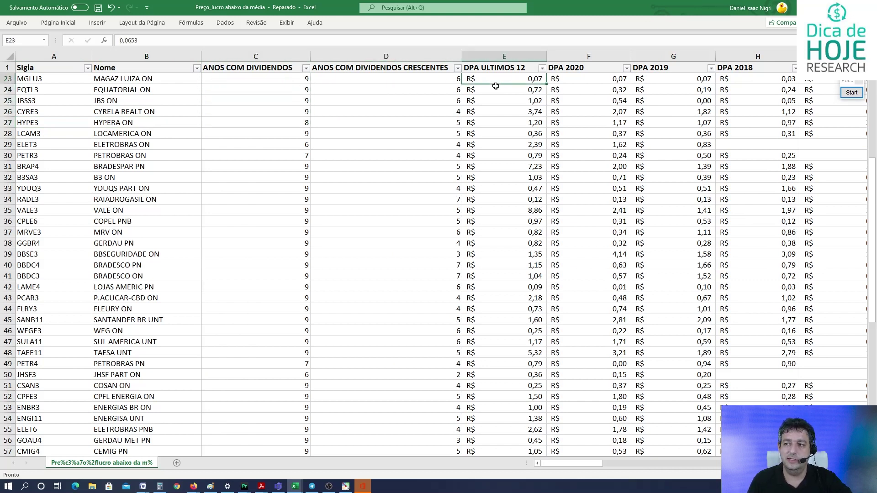
{"action": "key", "text": "Down"}
{"action": "key", "text": "Down"}
{"action": "key", "text": "Down"}
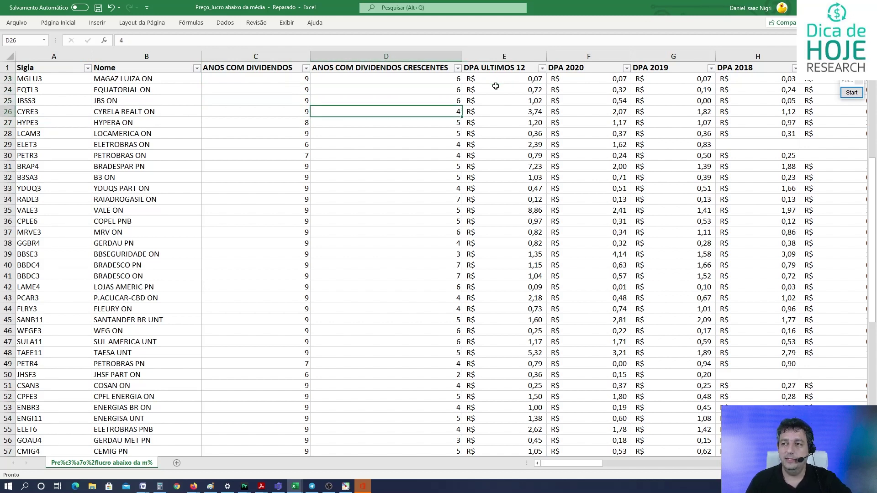
{"action": "key", "text": "Up"}
{"action": "key", "text": "Up"}
{"action": "key", "text": "Up"}
{"action": "key", "text": "Down"}
{"action": "key", "text": "Down"}
{"action": "key", "text": "Down"}
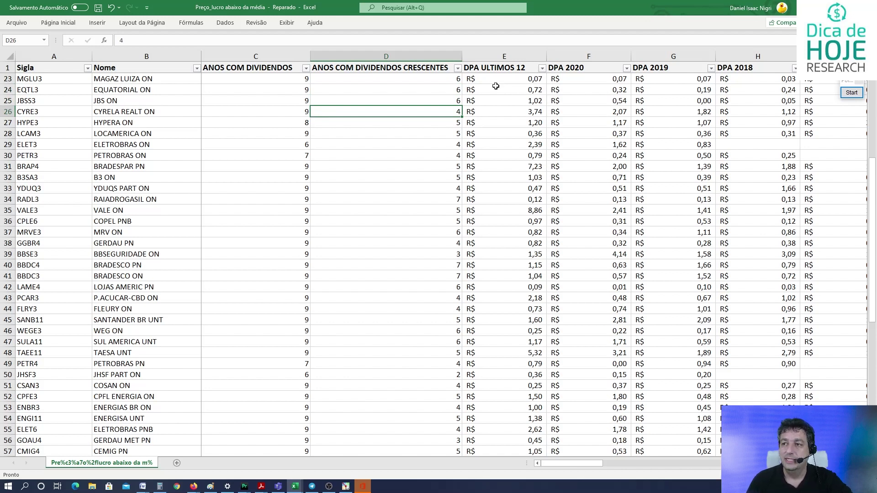
Step: Follow CYRE3's dividends per share from the last 12 months back to 2013
{"action": "key", "text": "Right"}
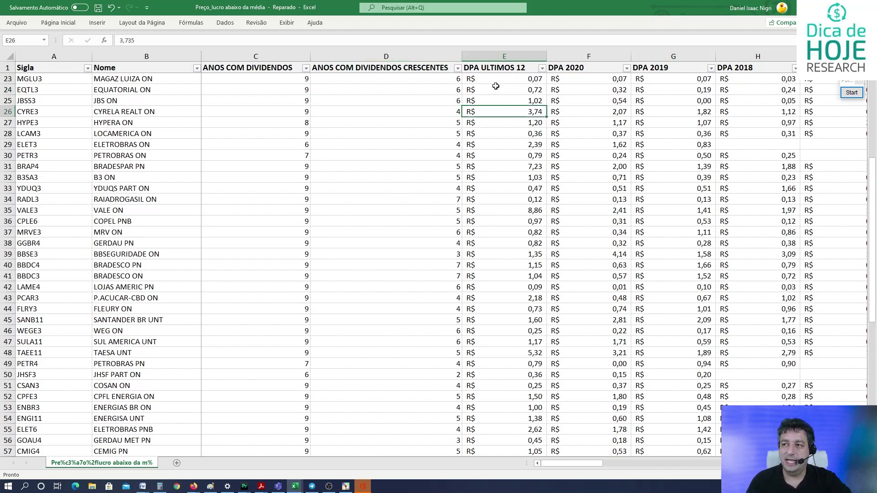
{"action": "key", "text": "Right"}
{"action": "key", "text": "Right"}
{"action": "key", "text": "Right"}
{"action": "key", "text": "Right"}
{"action": "key", "text": "Right"}
{"action": "key", "text": "Right"}
{"action": "key", "text": "Right"}
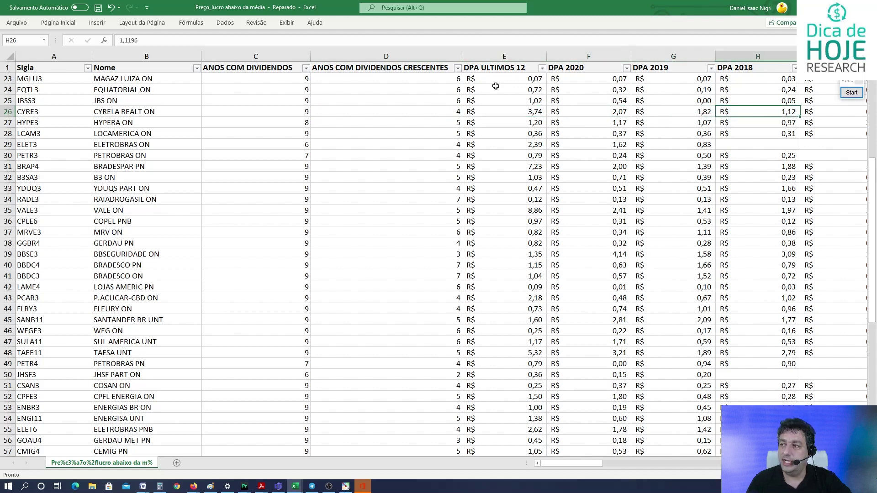
{"action": "key", "text": "Right"}
{"action": "key", "text": "Right"}
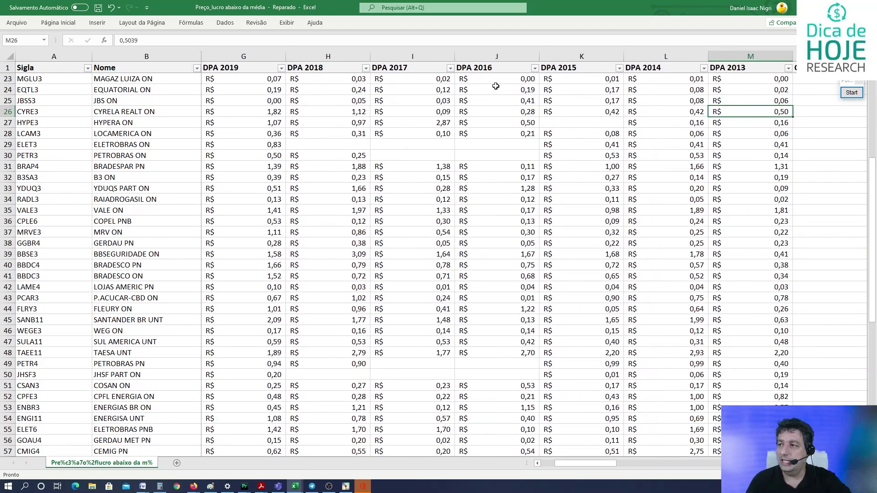
{"action": "key", "text": "Down"}
{"action": "key", "text": "Up"}
{"action": "key", "text": "Left"}
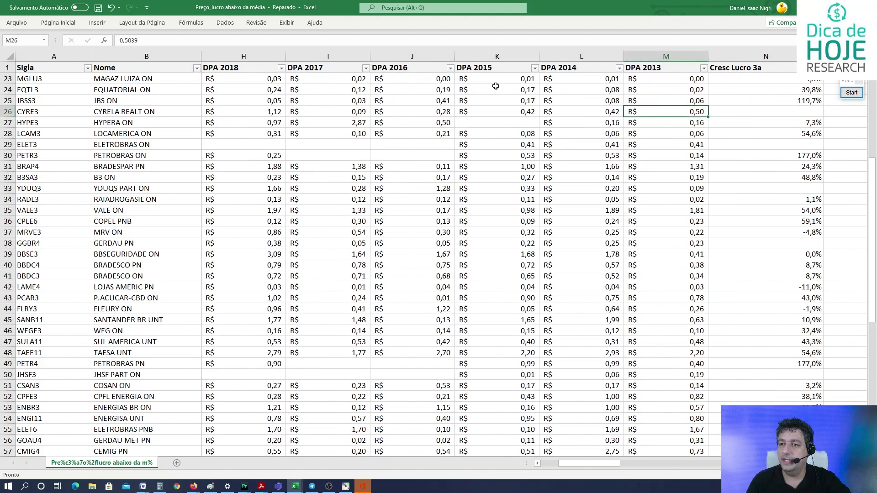
Step: Follow HYPE3's dividends per share from 2013 up to the last 12 months
{"action": "key", "text": "Down"}
{"action": "key", "text": "Left"}
{"action": "key", "text": "Left"}
{"action": "key", "text": "Left"}
{"action": "key", "text": "Left"}
{"action": "key", "text": "Left"}
{"action": "key", "text": "Left"}
{"action": "key", "text": "Left"}
{"action": "key", "text": "Left"}
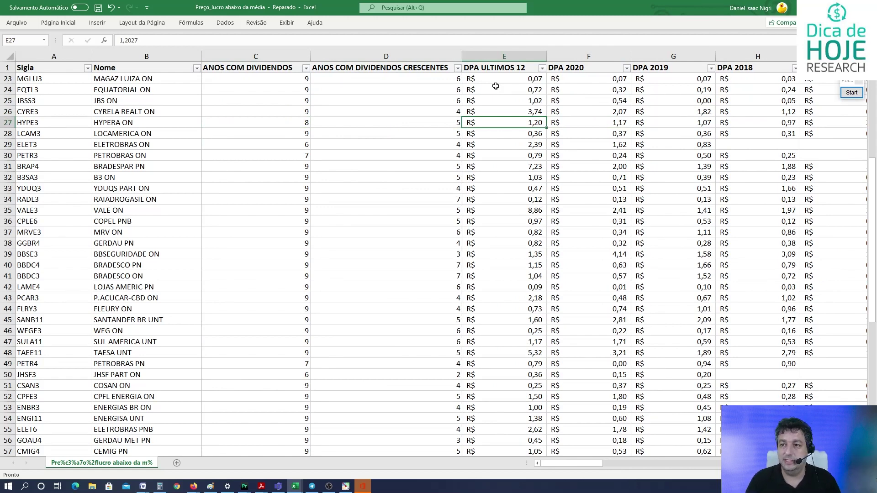
Step: Follow ELET3's row from the last 12 months' dividends per share across to the growth columns
{"action": "key", "text": "Down"}
{"action": "key", "text": "Down"}
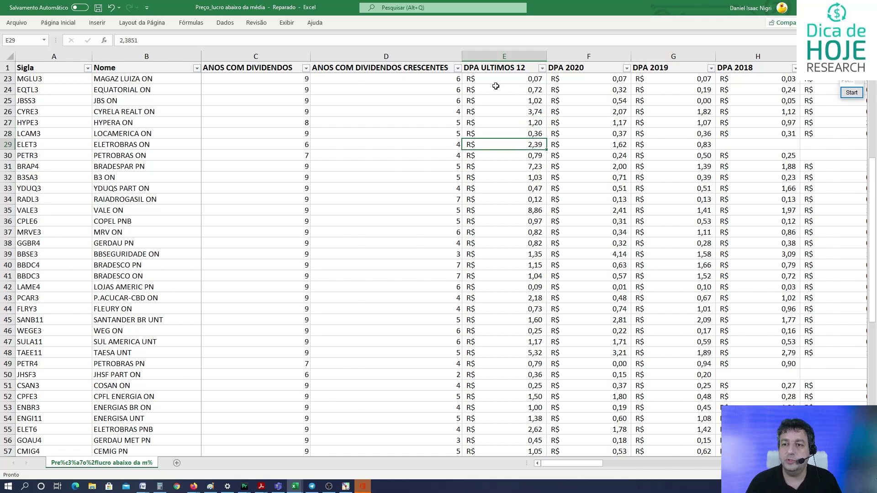
{"action": "key", "text": "Right"}
{"action": "key", "text": "Right"}
{"action": "key", "text": "Right"}
{"action": "key", "text": "Right"}
{"action": "key", "text": "Right"}
{"action": "key", "text": "Right"}
{"action": "key", "text": "Right"}
{"action": "key", "text": "Right"}
{"action": "key", "text": "Right"}
{"action": "key", "text": "Right"}
{"action": "key", "text": "Right"}
{"action": "key", "text": "Right"}
{"action": "key", "text": "Right"}
{"action": "key", "text": "Right"}
{"action": "key", "text": "Right"}
{"action": "key", "text": "Right"}
{"action": "key", "text": "Right"}
{"action": "key", "text": "Right"}
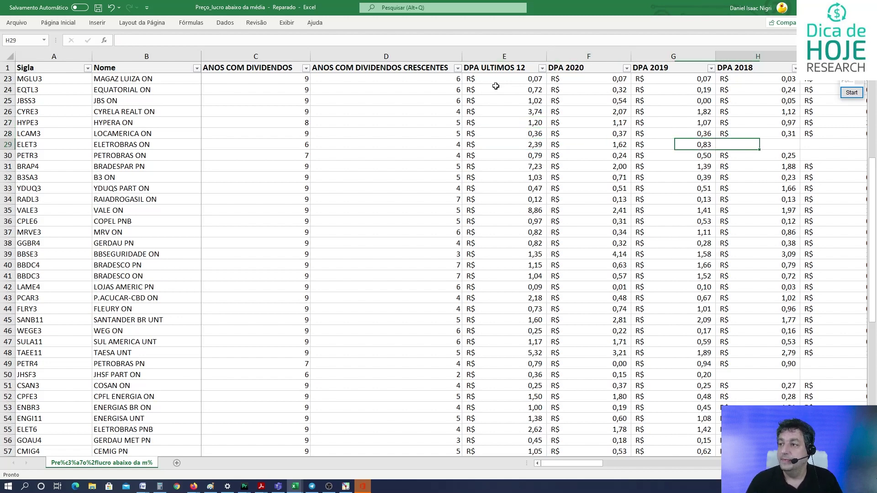
{"action": "key", "text": "Left"}
{"action": "key", "text": "Left"}
{"action": "key", "text": "Left"}
{"action": "key", "text": "Left"}
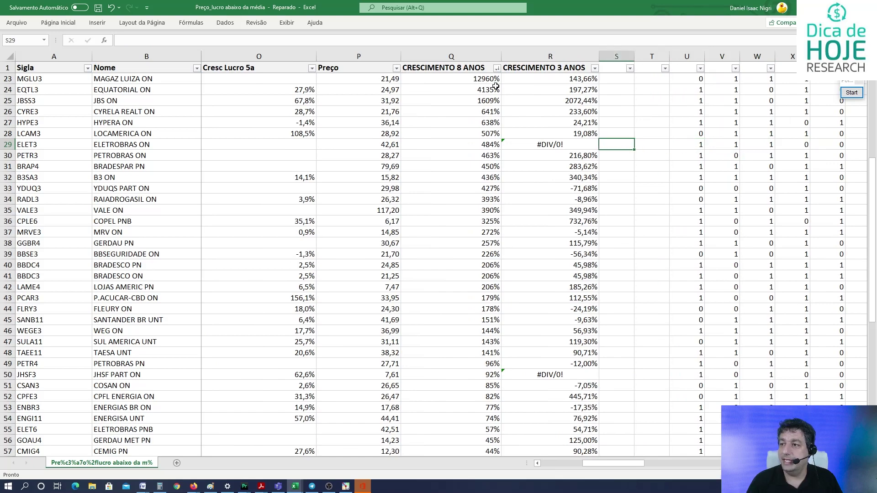
Step: Sort the stocks by CRESCIMENTO 3 ANOS from largest to smallest
{"action": "left_click", "coordinate": [594, 68]}
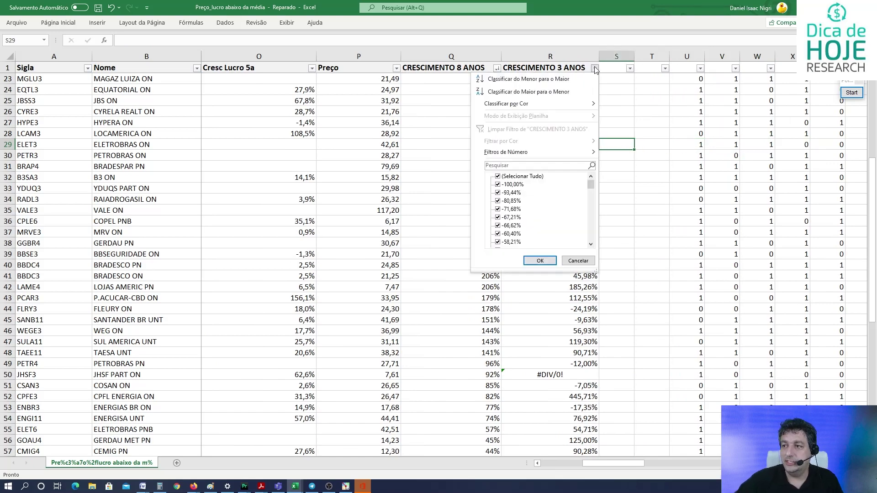
{"action": "key", "text": "Escape"}
{"action": "scroll", "coordinate": [544, 92], "scroll_direction": "up", "scroll_amount": 7}
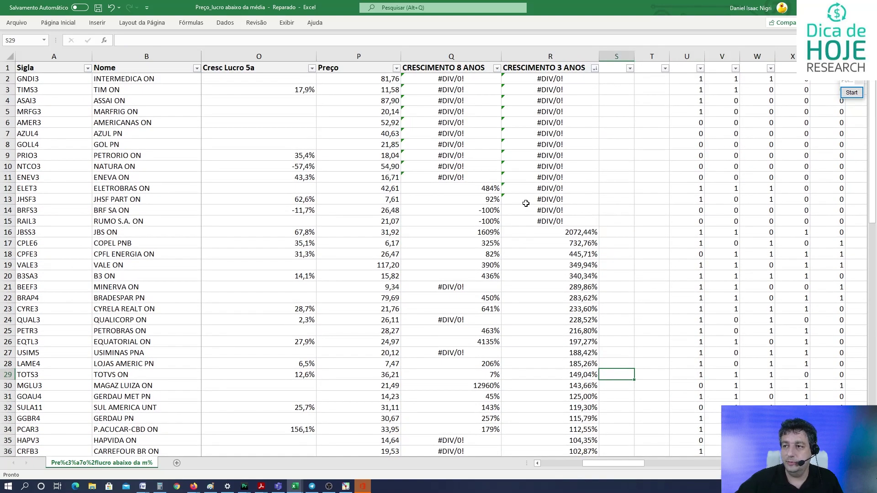
Step: Compare the CRESCIMENTO 3 ANOS values of JBSS3, CPLE6, CPFE3 and VALE3
{"action": "scroll", "coordinate": [525, 204], "scroll_direction": "down", "scroll_amount": 4}
{"action": "scroll", "coordinate": [525, 203], "scroll_direction": "down", "scroll_amount": 1}
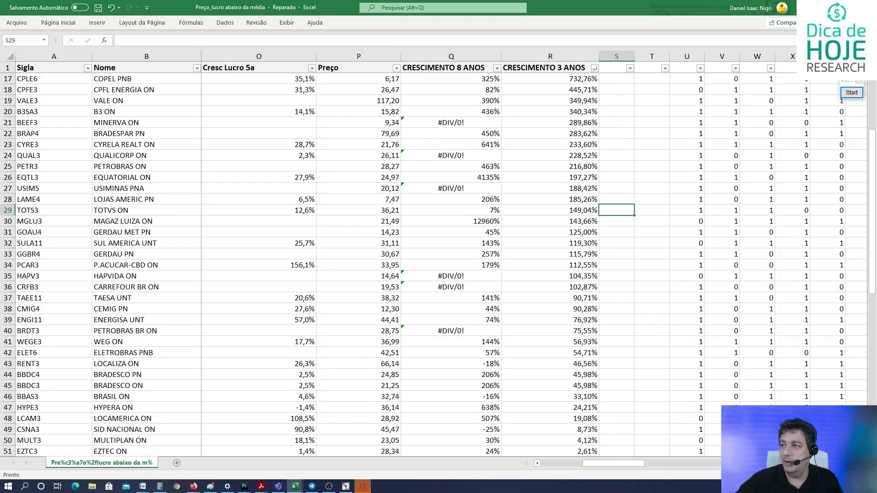
{"action": "scroll", "coordinate": [680, 99], "scroll_direction": "up", "scroll_amount": 1}
{"action": "left_click", "coordinate": [561, 90]}
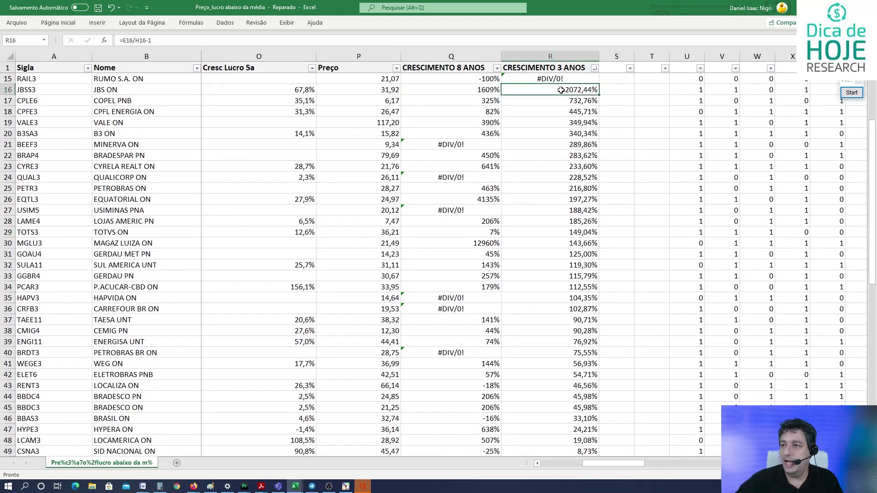
{"action": "left_click", "coordinate": [558, 103]}
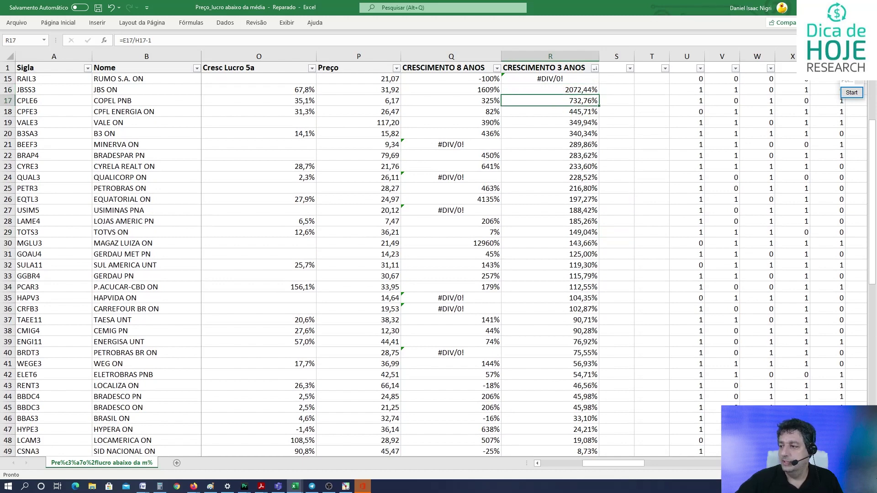
{"action": "scroll", "coordinate": [424, 89], "scroll_direction": "down", "scroll_amount": 1}
{"action": "left_click", "coordinate": [554, 99]}
{"action": "left_click", "coordinate": [559, 113]}
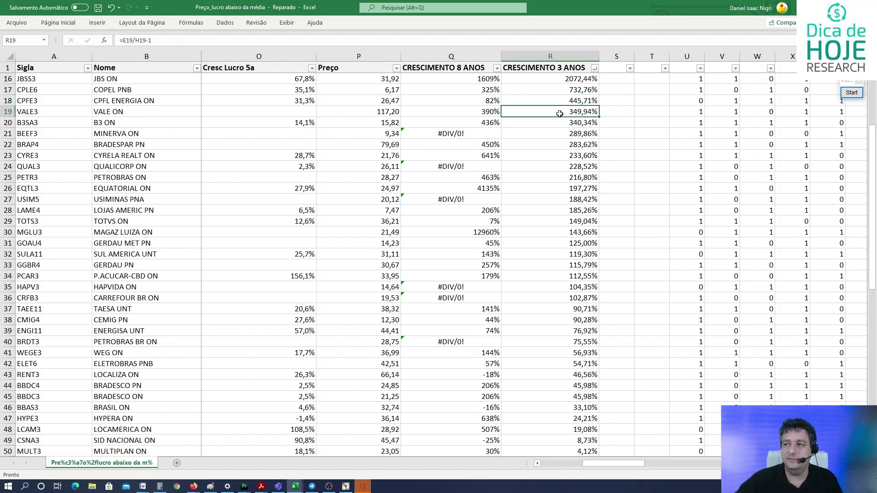
Step: Follow VALE3's row back from its three-year growth to the yearly dividends per share
{"action": "key", "text": "Left"}
{"action": "key", "text": "Left"}
{"action": "key", "text": "Left"}
{"action": "key", "text": "Left"}
{"action": "key", "text": "Left"}
{"action": "key", "text": "Left"}
{"action": "key", "text": "Left"}
{"action": "key", "text": "Left"}
{"action": "key", "text": "Left"}
{"action": "key", "text": "Left"}
{"action": "key", "text": "Left"}
{"action": "key", "text": "Left"}
{"action": "key", "text": "Left"}
{"action": "key", "text": "Left"}
{"action": "key", "text": "Left"}
{"action": "key", "text": "Left"}
{"action": "key", "text": "Left"}
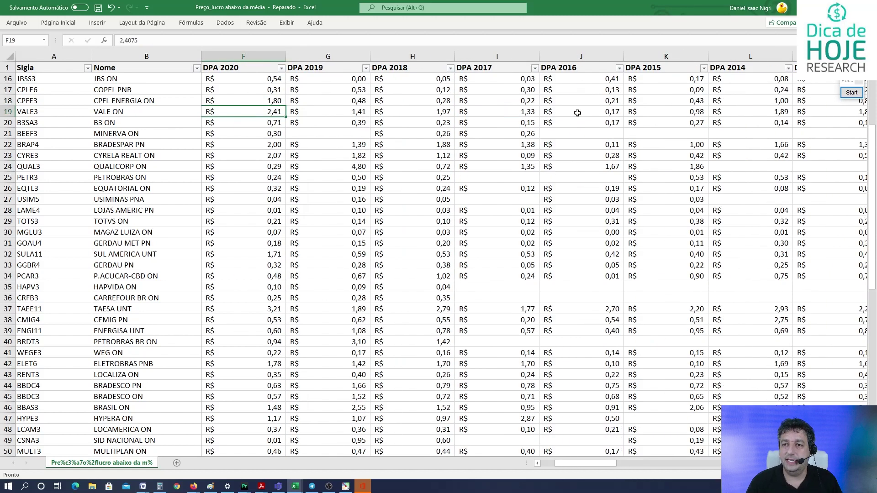
Step: Check the ANOS COM DIVIDENDOS values from VALE3 up to JBSS3
{"action": "key", "text": "Right"}
{"action": "key", "text": "Right"}
{"action": "key", "text": "Right"}
{"action": "key", "text": "Left"}
{"action": "key", "text": "Down"}
{"action": "key", "text": "Up"}
{"action": "key", "text": "Up"}
{"action": "key", "text": "Up"}
{"action": "key", "text": "Up"}
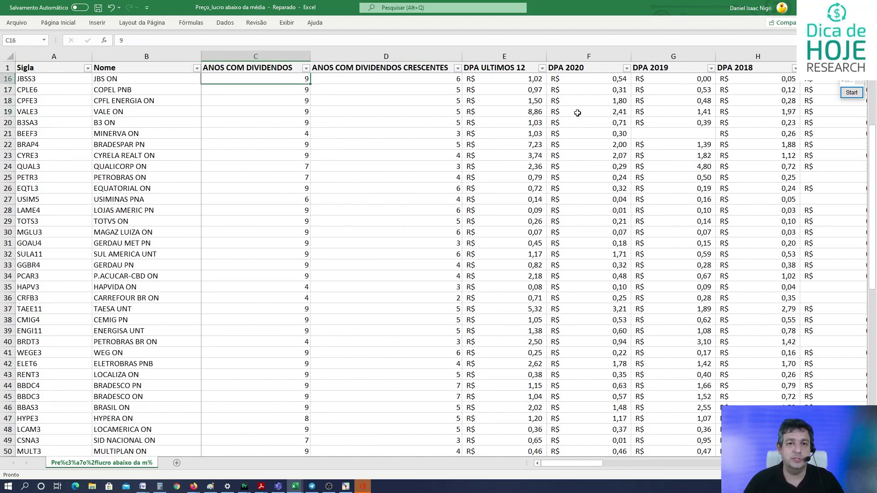
Step: Compare the ANOS COM DIVIDENDOS CRESCENTES values of the stocks from JBSS3 down to B3SA3
{"action": "key", "text": "Right"}
{"action": "key", "text": "Down"}
{"action": "key", "text": "Down"}
{"action": "key", "text": "Down"}
{"action": "key", "text": "Down"}
{"action": "key", "text": "Up"}
{"action": "key", "text": "Up"}
{"action": "key", "text": "Up"}
{"action": "key", "text": "Up"}
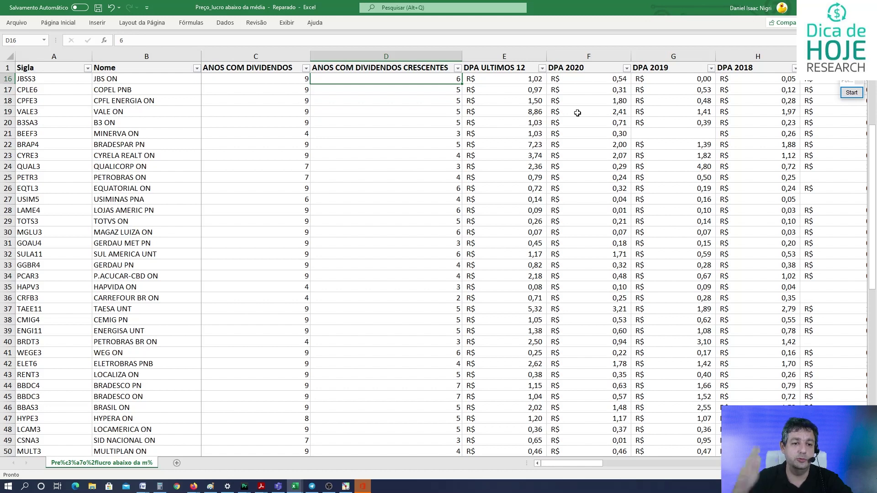
{"action": "key", "text": "Down"}
{"action": "key", "text": "Down"}
{"action": "key", "text": "Down"}
{"action": "key", "text": "Down"}
{"action": "key", "text": "Down"}
{"action": "key", "text": "Up"}
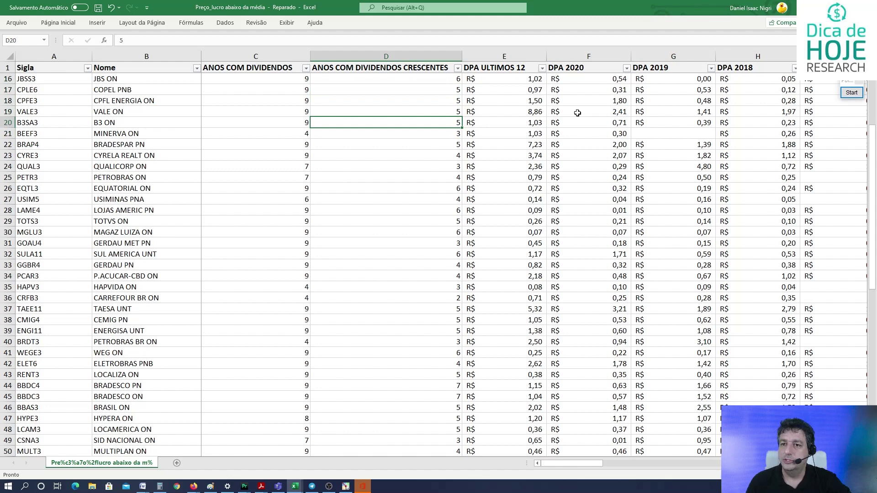
Step: Compare VALE3's dividends per share in 2018 with those of the last 12 months
{"action": "key", "text": "Up"}
{"action": "key", "text": "Right"}
{"action": "key", "text": "Right"}
{"action": "key", "text": "Right"}
{"action": "key", "text": "Right"}
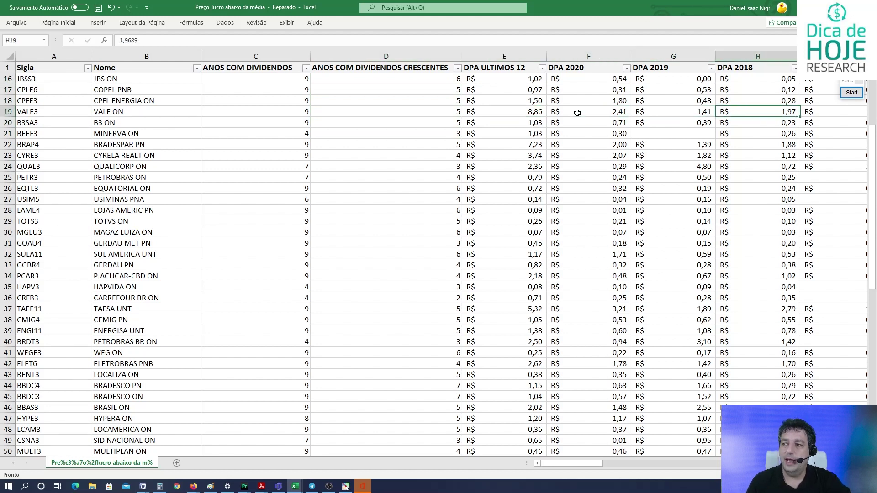
{"action": "key", "text": "Left"}
{"action": "key", "text": "Left"}
{"action": "key", "text": "Left"}
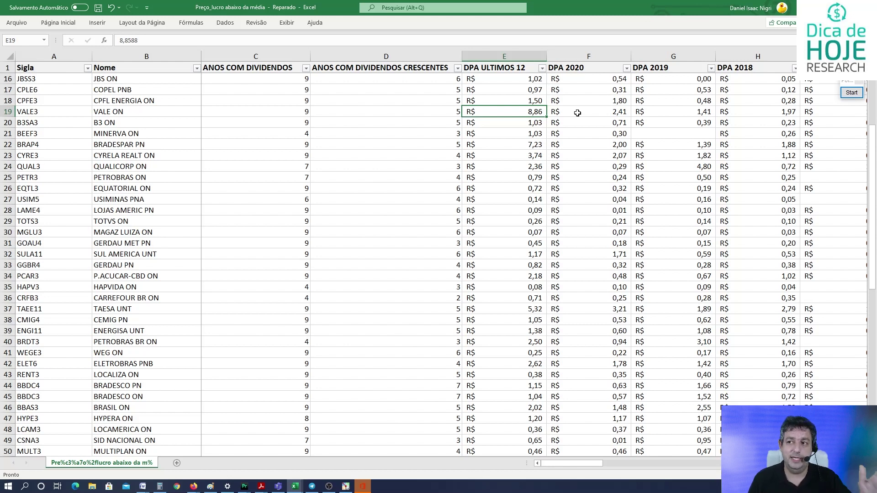
Step: Check CPLE6's ANOS COM DIVIDENDOS CRESCENTES and follow its dividends per share from the last 12 months back through the earlier years
{"action": "key", "text": "Left"}
{"action": "key", "text": "Up"}
{"action": "key", "text": "Up"}
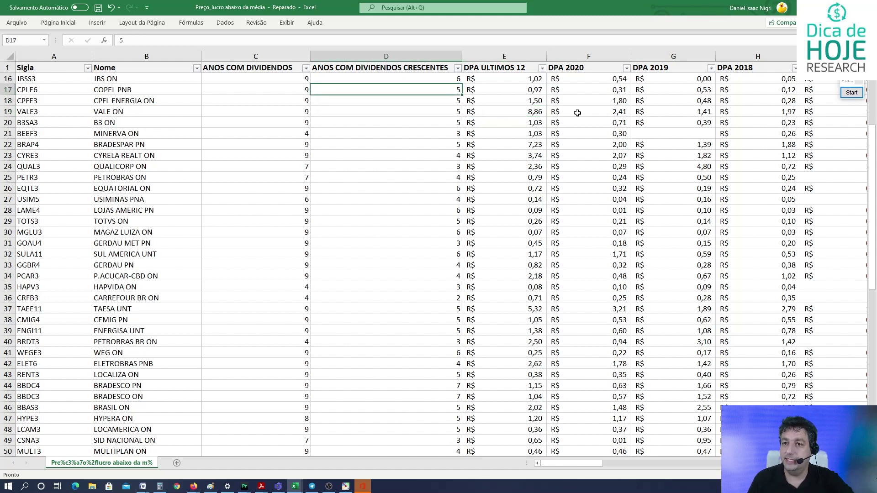
{"action": "key", "text": "Right"}
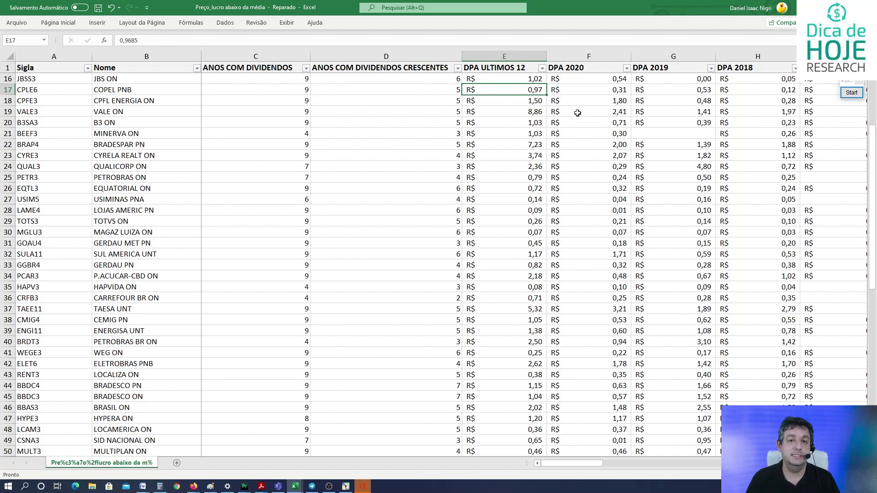
{"action": "key", "text": "Right"}
{"action": "key", "text": "Right"}
{"action": "key", "text": "Right"}
{"action": "key", "text": "Right"}
{"action": "key", "text": "Right"}
{"action": "key", "text": "Right"}
{"action": "key", "text": "Right"}
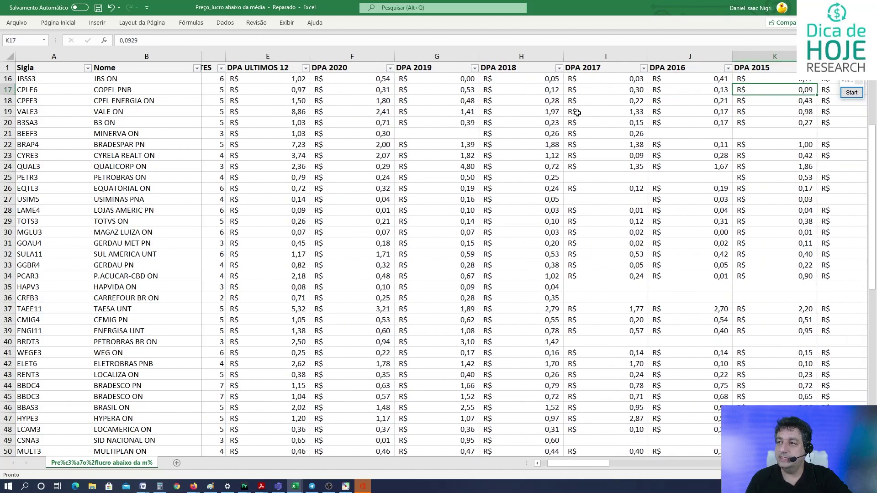
Step: Follow CPLE6's dividends per share forward from the earlier years to the last 12 months
{"action": "key", "text": "Left"}
{"action": "key", "text": "Left"}
{"action": "key", "text": "Left"}
{"action": "key", "text": "Left"}
{"action": "key", "text": "Left"}
{"action": "key", "text": "Left"}
{"action": "key", "text": "Left"}
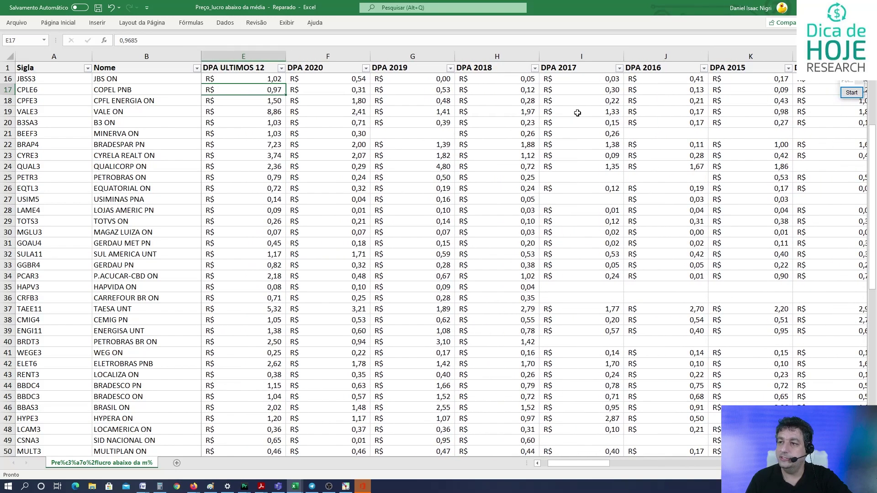
Step: Review CPLE6's recent dividends per share and check its number of years in ANOS COM DIVIDENDOS
{"action": "key", "text": "Left"}
{"action": "key", "text": "Right"}
{"action": "key", "text": "Right"}
{"action": "key", "text": "Right"}
{"action": "key", "text": "Right"}
{"action": "key", "text": "Left"}
{"action": "key", "text": "Left"}
{"action": "key", "text": "Left"}
{"action": "key", "text": "Left"}
{"action": "key", "text": "Left"}
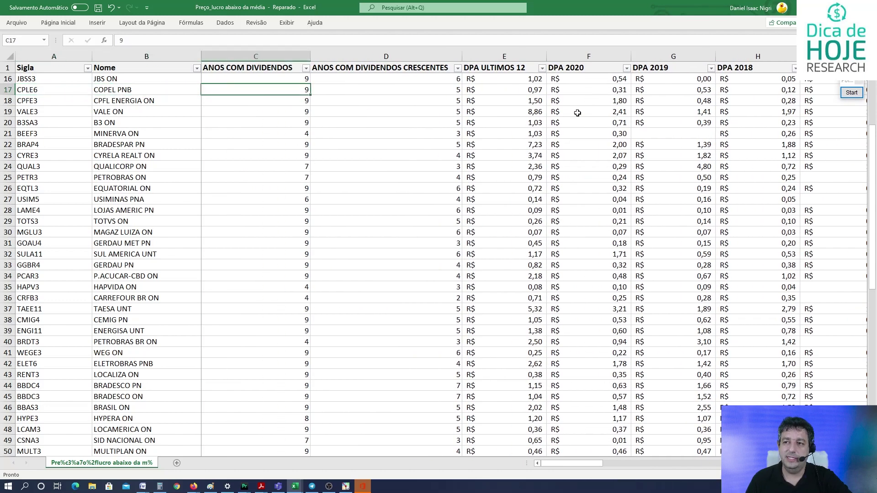
Step: Compare CPLE6's dividends per share in 2018 with those of the last 12 months
{"action": "key", "text": "Right"}
{"action": "key", "text": "Right"}
{"action": "key", "text": "Right"}
{"action": "key", "text": "Right"}
{"action": "key", "text": "Right"}
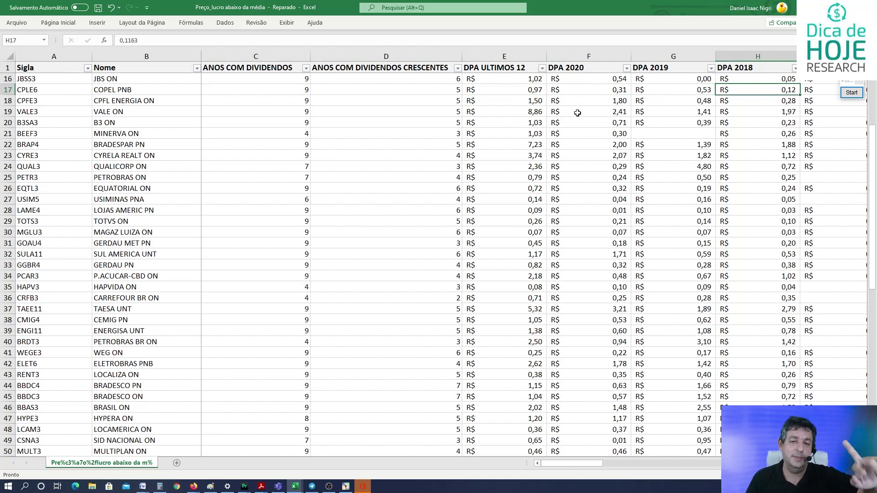
{"action": "key", "text": "Left"}
{"action": "key", "text": "Left"}
{"action": "key", "text": "Left"}
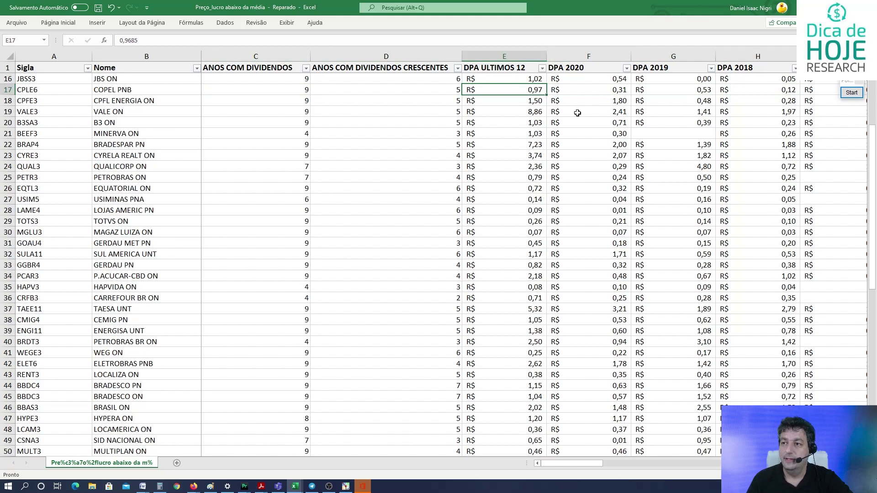
Step: Compare CPFE3's dividends per share between the last 12 months and 2018
{"action": "key", "text": "Down"}
{"action": "key", "text": "Right"}
{"action": "key", "text": "Right"}
{"action": "key", "text": "Right"}
{"action": "key", "text": "Left"}
{"action": "key", "text": "Left"}
{"action": "key", "text": "Left"}
Step: Review B3SA3's dividends per share between 2018 and the last 12 months, year by year
{"action": "key", "text": "Down"}
{"action": "key", "text": "Down"}
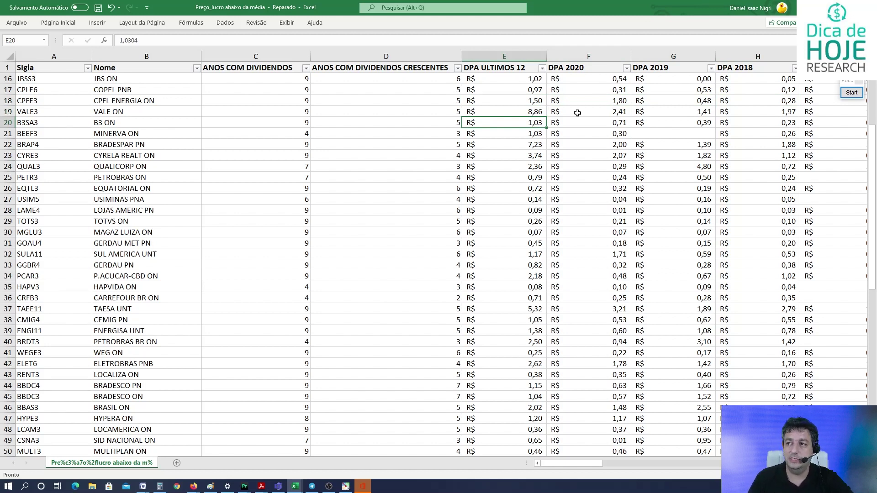
{"action": "key", "text": "Right"}
{"action": "key", "text": "Right"}
{"action": "key", "text": "Right"}
{"action": "key", "text": "Left"}
{"action": "key", "text": "Left"}
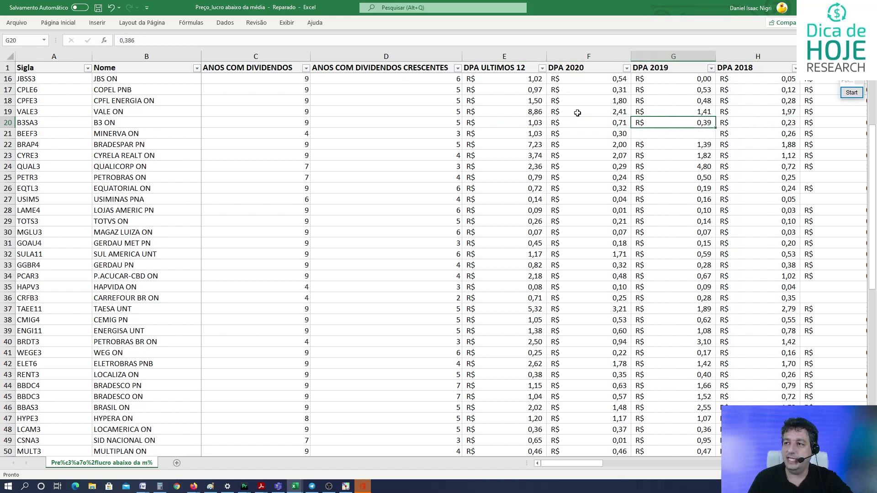
{"action": "key", "text": "Left"}
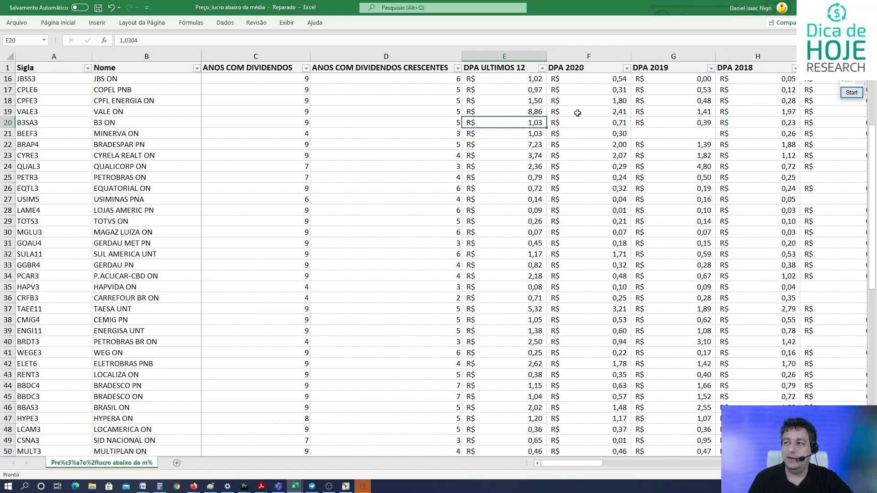
{"action": "key", "text": "Right"}
{"action": "key", "text": "Right"}
{"action": "key", "text": "Right"}
{"action": "key", "text": "Left"}
{"action": "key", "text": "Left"}
{"action": "key", "text": "Left"}
{"action": "key", "text": "Right"}
{"action": "key", "text": "Right"}
{"action": "key", "text": "Right"}
{"action": "key", "text": "Left"}
{"action": "key", "text": "Left"}
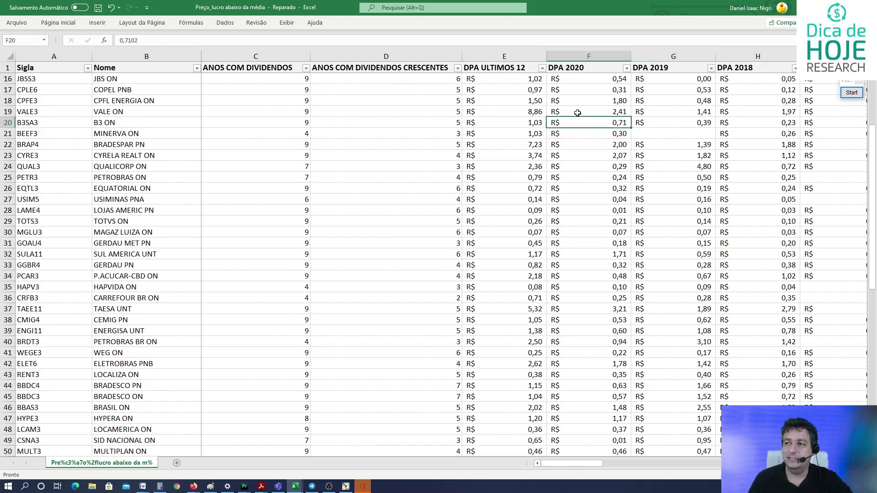
{"action": "key", "text": "Left"}
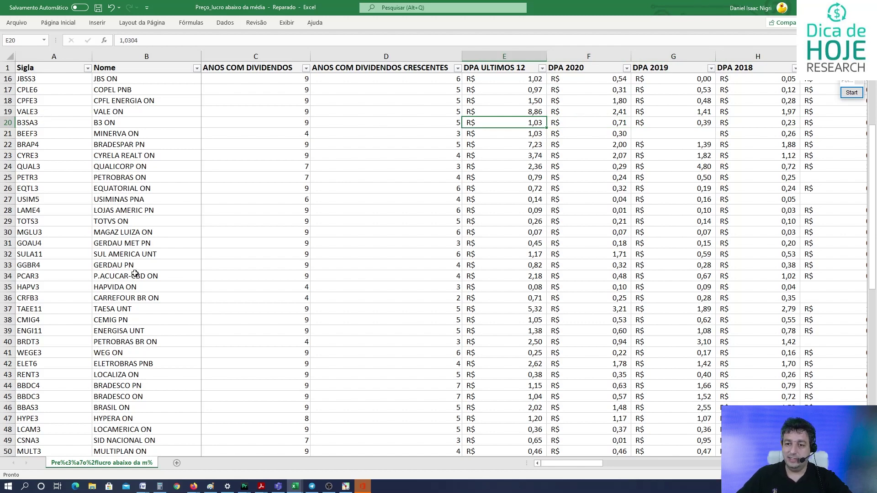
Step: Locate TAEE11's row and follow its dividends per share from 2018 up to the last 12 months
{"action": "left_click", "coordinate": [6, 309]}
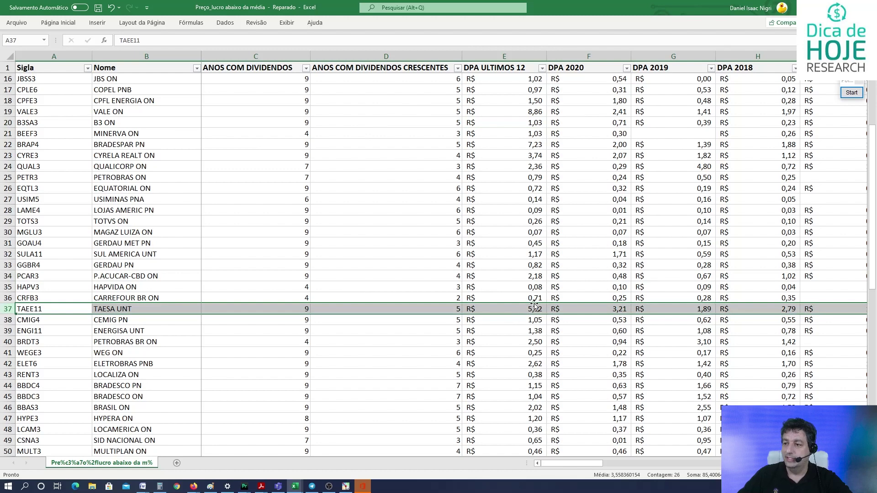
{"action": "left_click", "coordinate": [782, 306]}
{"action": "key", "text": "Left"}
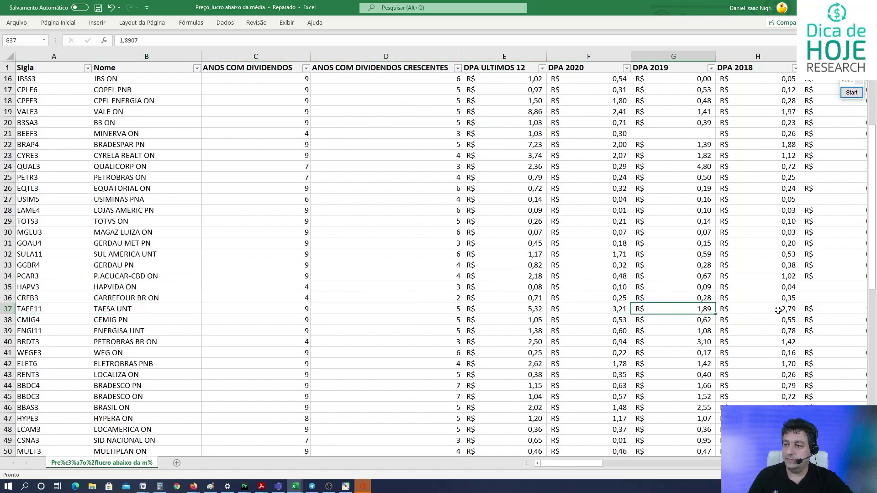
{"action": "key", "text": "Left"}
{"action": "key", "text": "Left"}
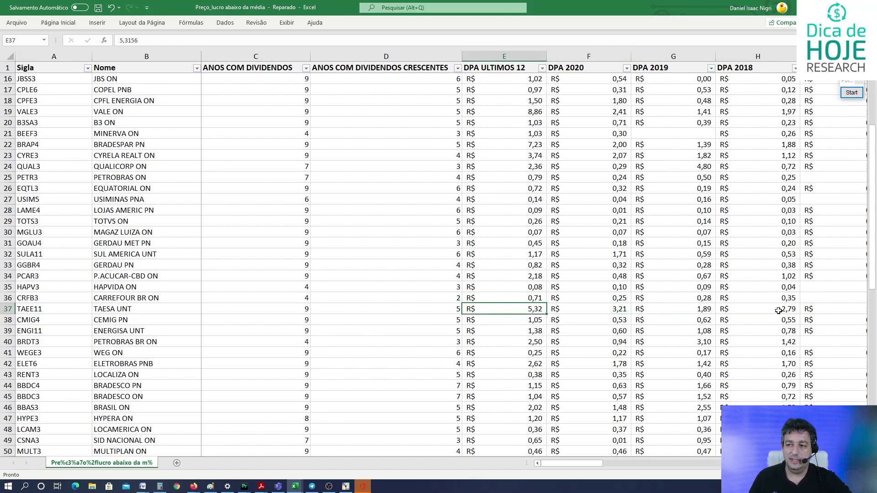
Step: Follow TAEE11's row across the earlier years' dividends per share through to the growth columns
{"action": "key", "text": "Right"}
{"action": "key", "text": "Right"}
{"action": "key", "text": "Right"}
{"action": "key", "text": "Right"}
{"action": "key", "text": "Right"}
{"action": "key", "text": "Right"}
{"action": "key", "text": "Right"}
{"action": "key", "text": "Right"}
{"action": "key", "text": "Right"}
{"action": "key", "text": "Right"}
{"action": "key", "text": "Right"}
{"action": "key", "text": "Right"}
{"action": "key", "text": "Right"}
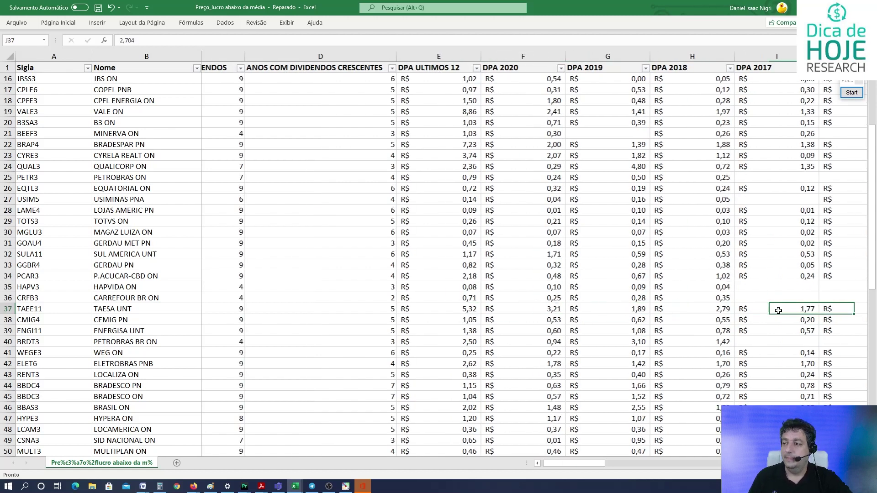
{"action": "key", "text": "Right"}
{"action": "key", "text": "Right"}
{"action": "key", "text": "Right"}
{"action": "key", "text": "Right"}
Step: Compare TAEE11's 8-year dividend growth with its 3-year dividend growth
{"action": "key", "text": "Left"}
{"action": "key", "text": "Left"}
{"action": "key", "text": "Left"}
{"action": "key", "text": "Left"}
{"action": "key", "text": "Left"}
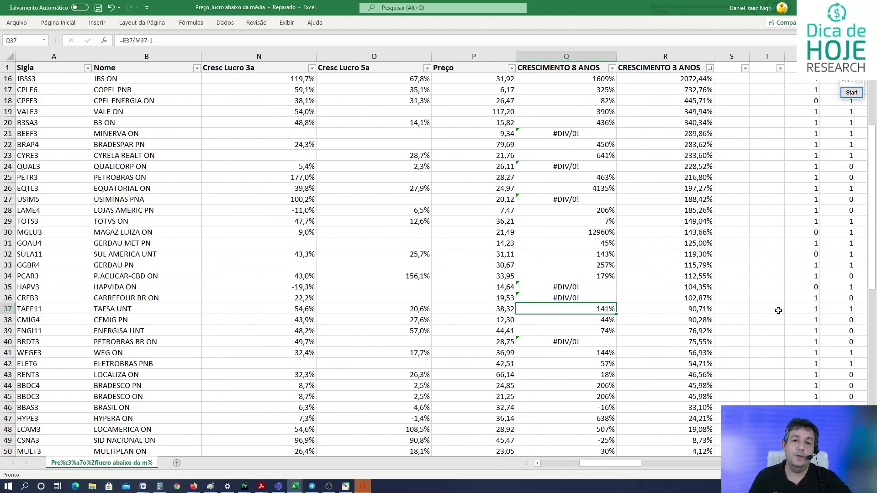
{"action": "key", "text": "Right"}
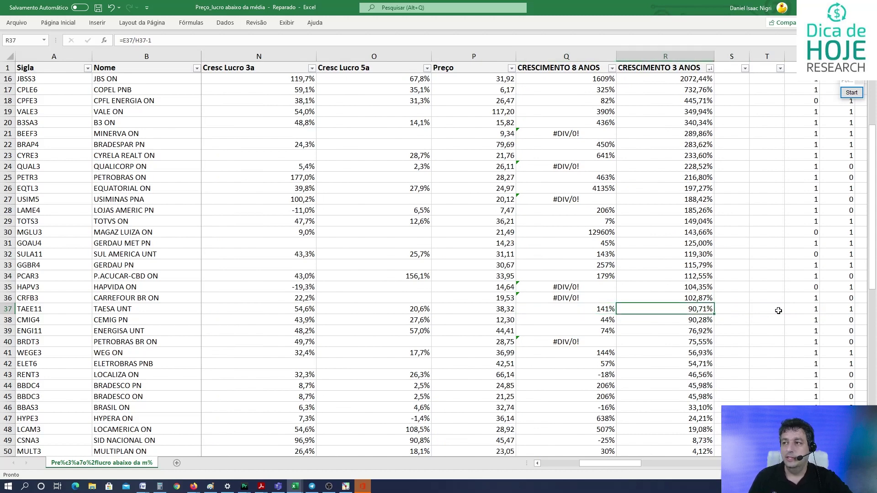
Step: Return along TAEE11's row from the 3-year growth to its ticker
{"action": "key", "text": "Left"}
{"action": "key", "text": "Left"}
{"action": "key", "text": "Left"}
{"action": "key", "text": "Left"}
{"action": "key", "text": "Left"}
{"action": "key", "text": "Left"}
{"action": "key", "text": "Left"}
{"action": "key", "text": "Left"}
{"action": "key", "text": "Left"}
{"action": "key", "text": "Left"}
{"action": "key", "text": "Left"}
{"action": "key", "text": "Left"}
{"action": "key", "text": "Left"}
{"action": "key", "text": "Left"}
{"action": "key", "text": "Left"}
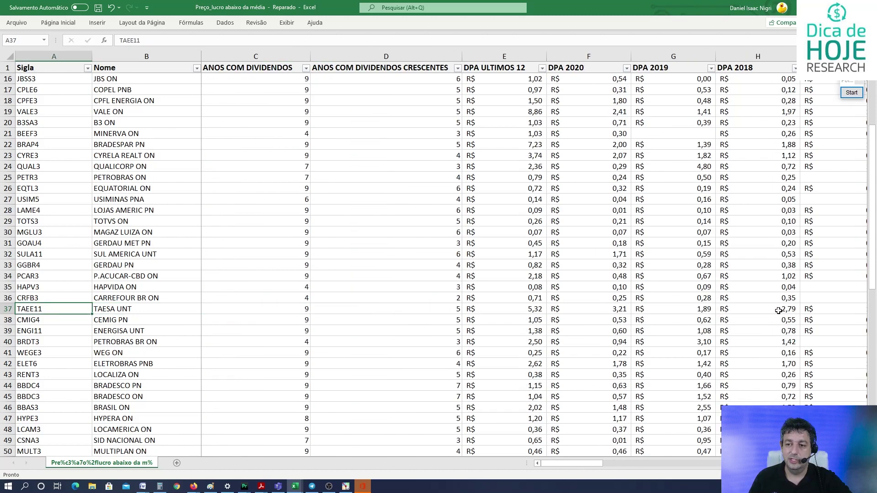
Step: Go back up the stock list from TAEE11 to JBSS3's number of years with dividends
{"action": "key", "text": "Up"}
{"action": "key", "text": "Up"}
{"action": "key", "text": "Up"}
{"action": "key", "text": "Up"}
{"action": "key", "text": "Up"}
{"action": "key", "text": "Up"}
{"action": "key", "text": "Up"}
{"action": "key", "text": "Up"}
{"action": "key", "text": "Up"}
{"action": "key", "text": "Up"}
{"action": "key", "text": "Up"}
{"action": "key", "text": "Up"}
{"action": "key", "text": "Up"}
{"action": "key", "text": "Up"}
{"action": "key", "text": "Up"}
{"action": "key", "text": "Up"}
{"action": "key", "text": "Up"}
{"action": "key", "text": "Up"}
{"action": "key", "text": "Up"}
{"action": "key", "text": "Up"}
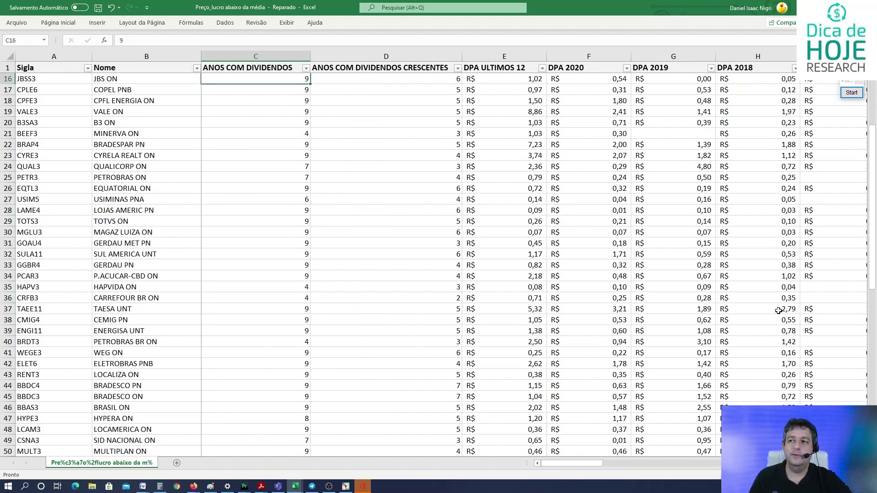